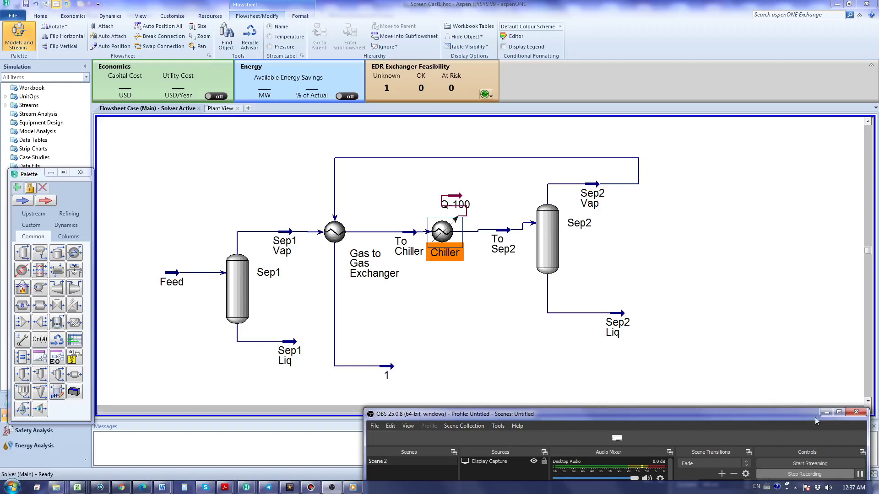
# Place a new valve, VLV-100, on the flowsheet just left of Sep1
pyautogui.click(826, 412)
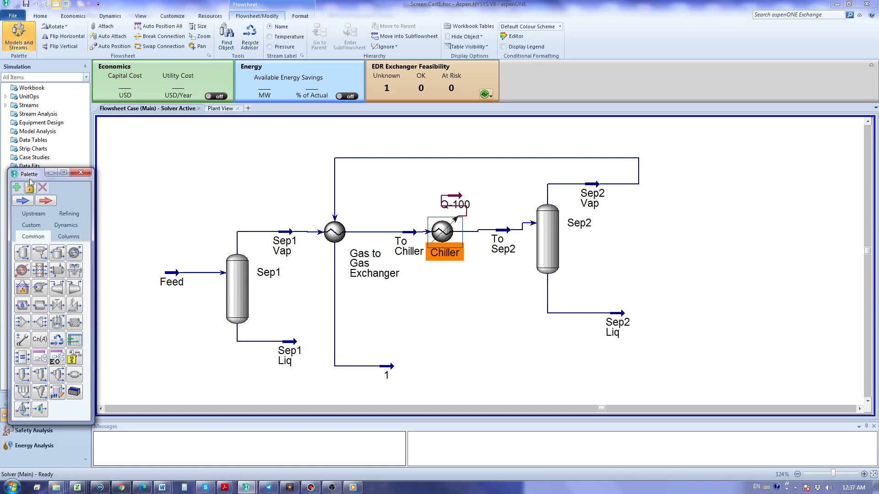
pyautogui.moveTo(31, 179); pyautogui.dragTo(33, 154)
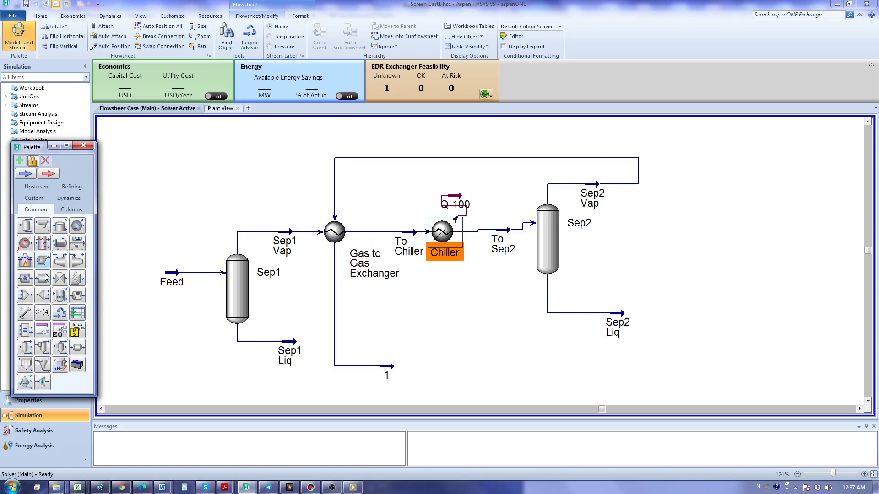
pyautogui.click(59, 278)
pyautogui.click(164, 264)
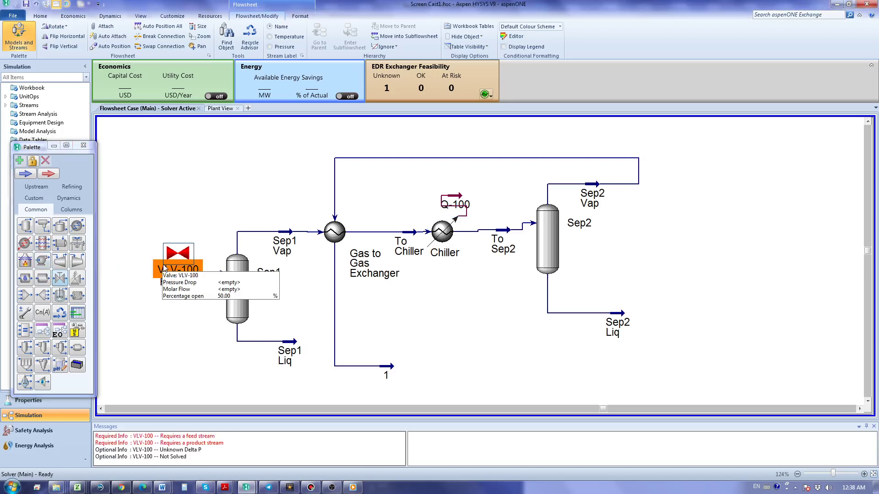
# Disconnect Feed from Sep1's inlet and attach it to the valve's inlet
pyautogui.click(179, 272)
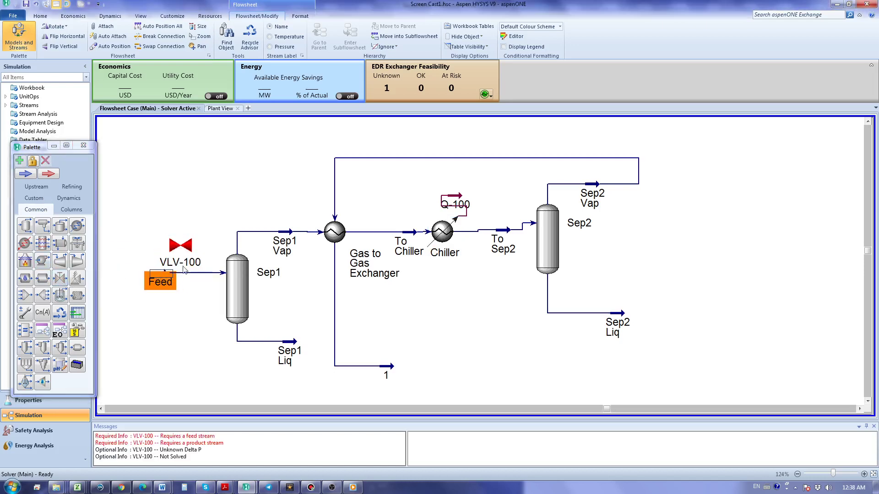
pyautogui.click(110, 16)
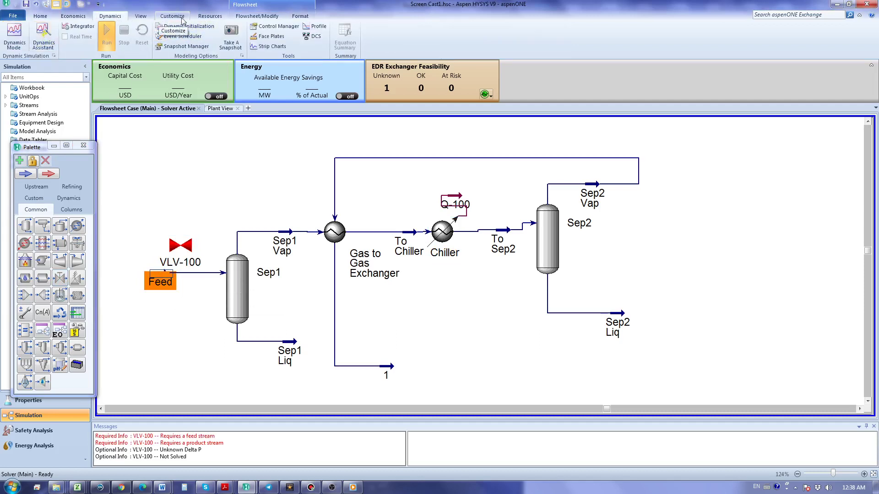
pyautogui.click(257, 16)
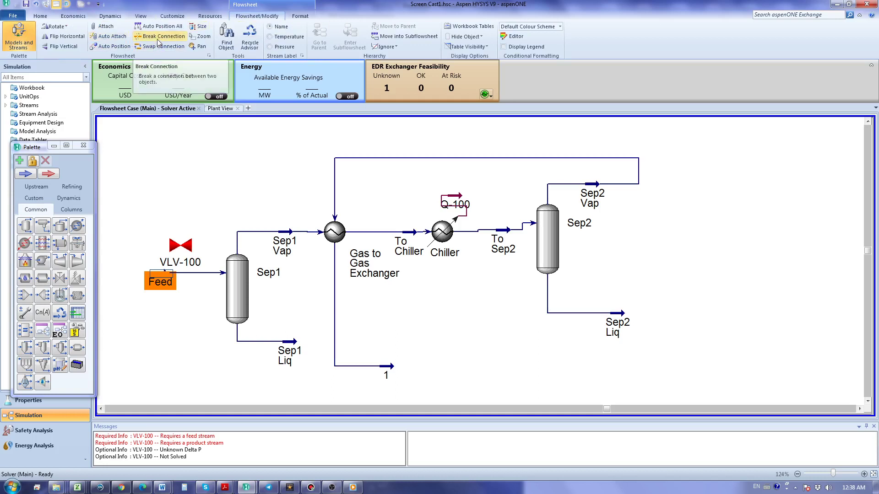
pyautogui.click(158, 38)
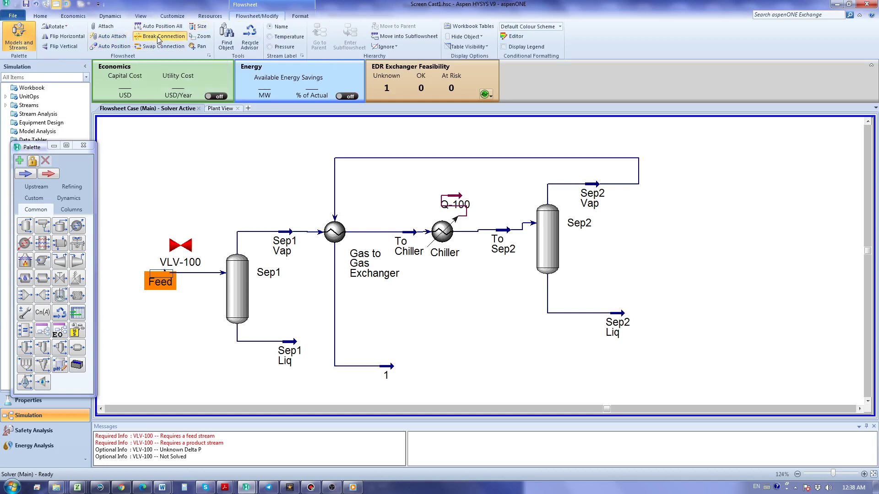
pyautogui.click(202, 272)
pyautogui.press('ctrl')
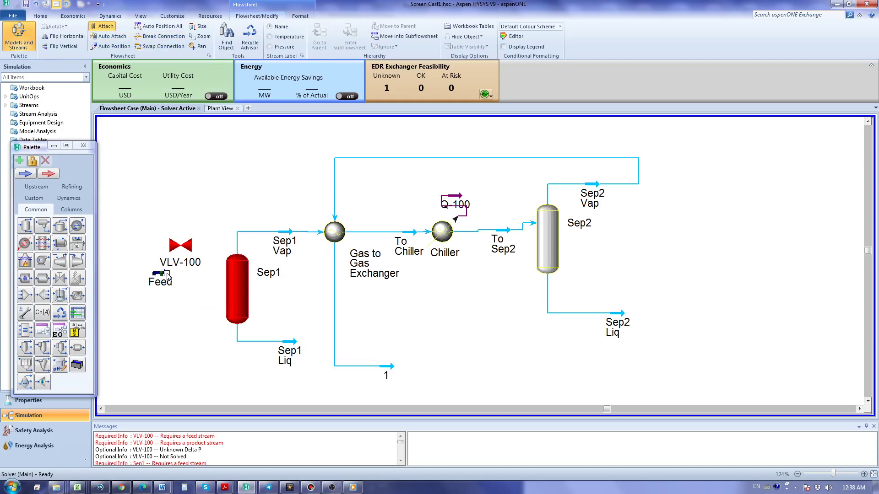
pyautogui.moveTo(168, 274); pyautogui.dragTo(185, 278)
# Connect the valve outlet into Sep1 with new stream 2, routed straight across
pyautogui.click(176, 270)
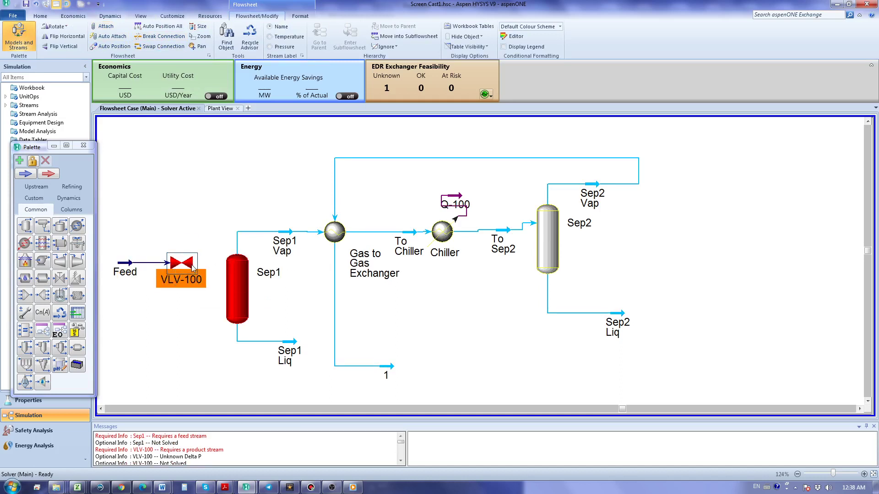
pyautogui.press('ctrl')
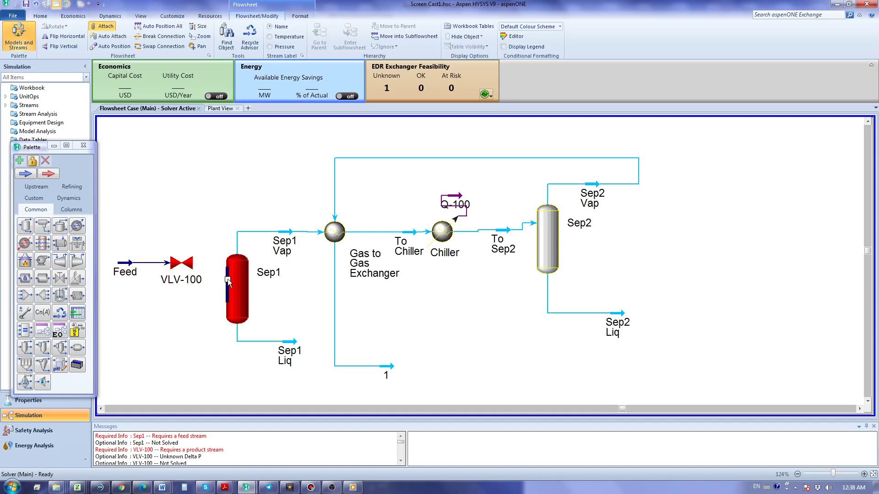
pyautogui.moveTo(227, 282); pyautogui.dragTo(191, 263)
pyautogui.click(180, 262)
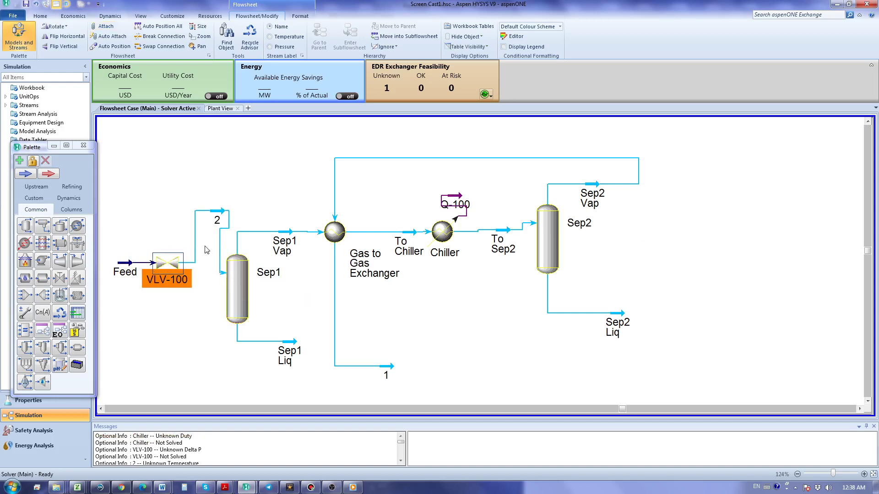
pyautogui.click(217, 221)
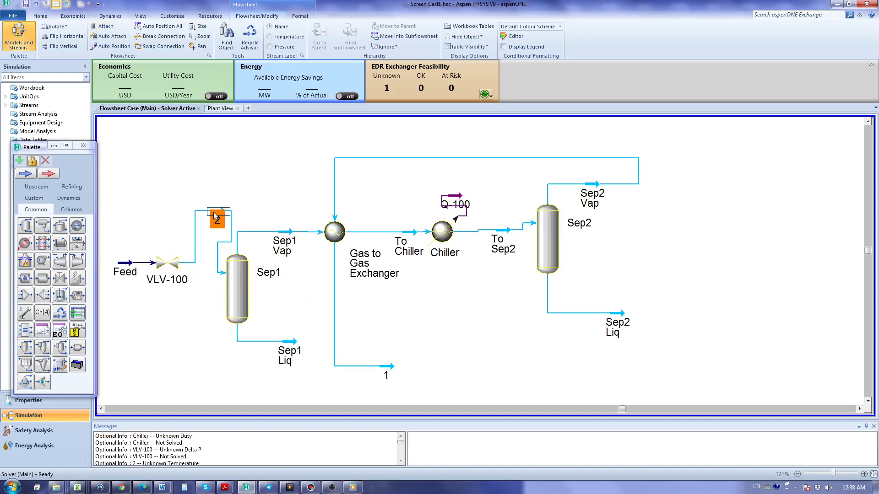
pyautogui.click(179, 260)
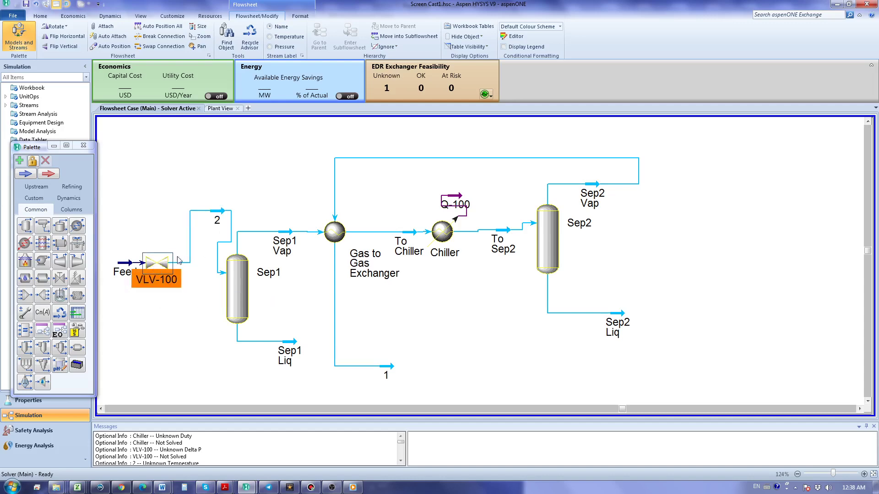
pyautogui.click(217, 221)
pyautogui.moveTo(217, 220); pyautogui.dragTo(201, 274)
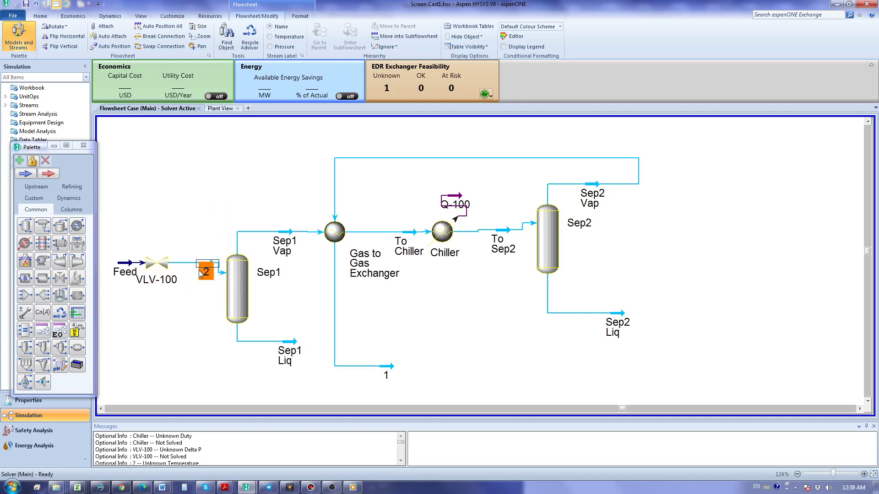
# Rename stream 2 to 'To Sep1'
pyautogui.doubleClick(205, 272)
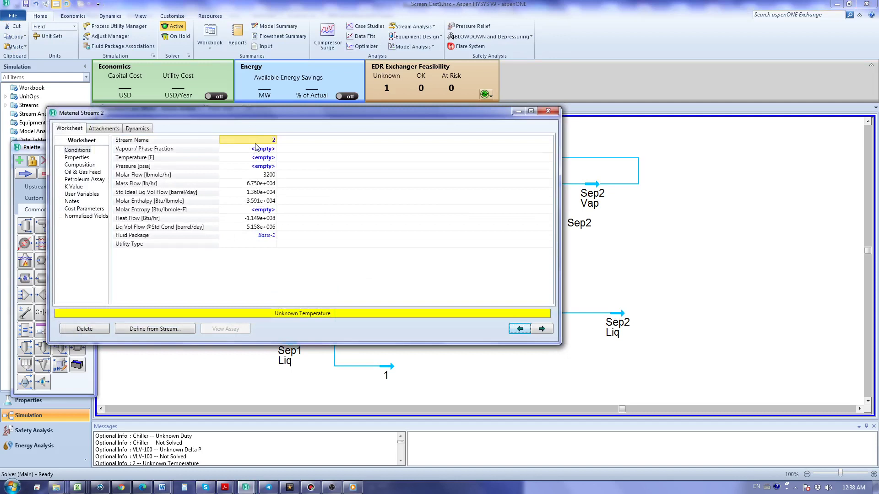
pyautogui.write('To')
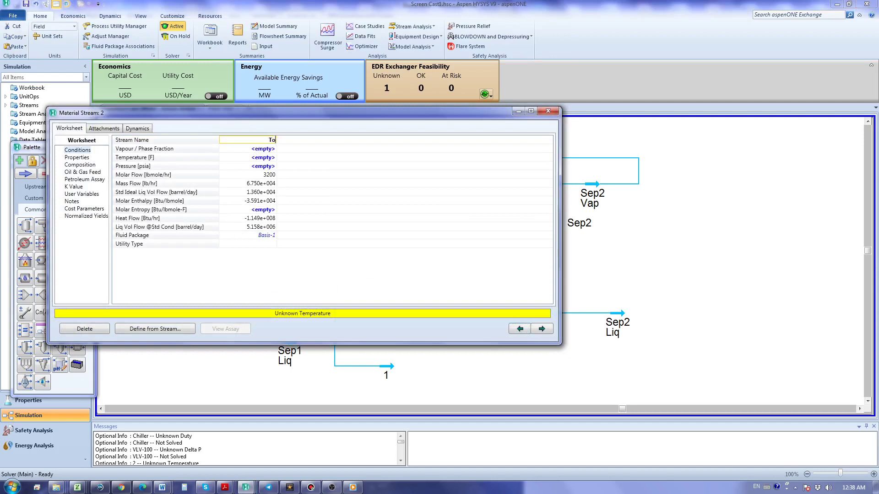
pyautogui.write(' Sep1')
pyautogui.press('Return')
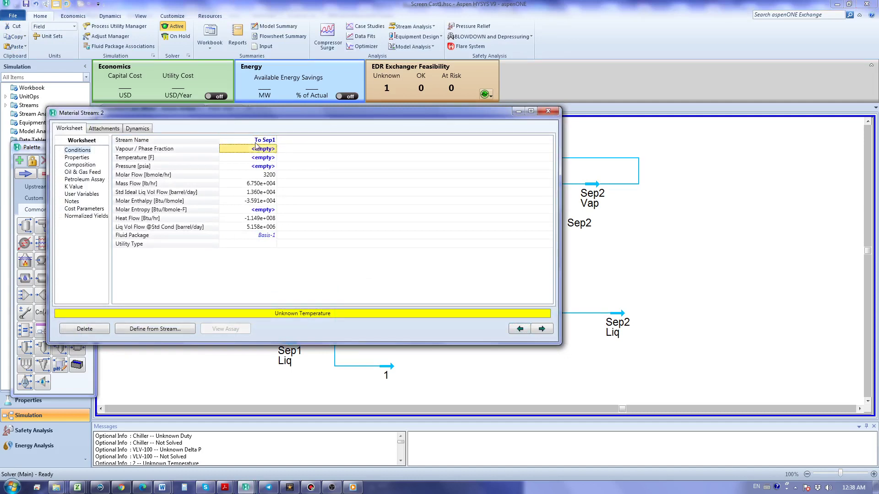
pyautogui.click(548, 111)
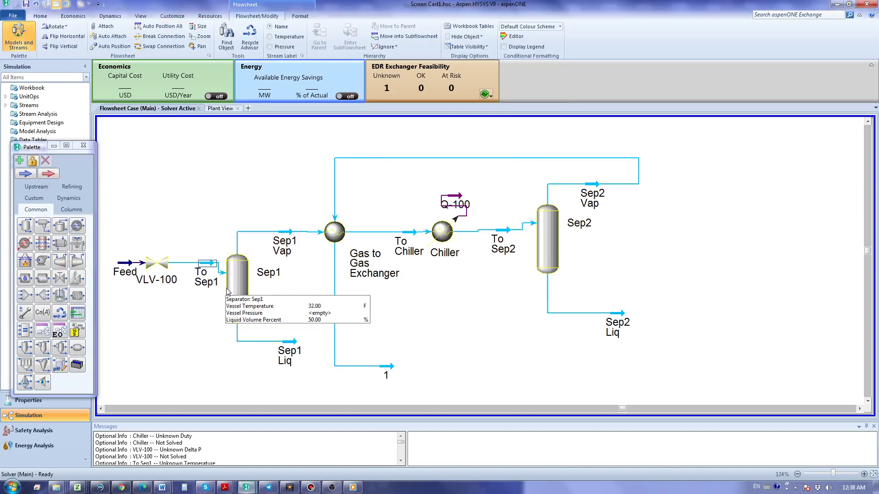
# Rename valve VLV-100 to 'V-1' in its properties window
pyautogui.click(167, 270)
pyautogui.doubleClick(167, 270)
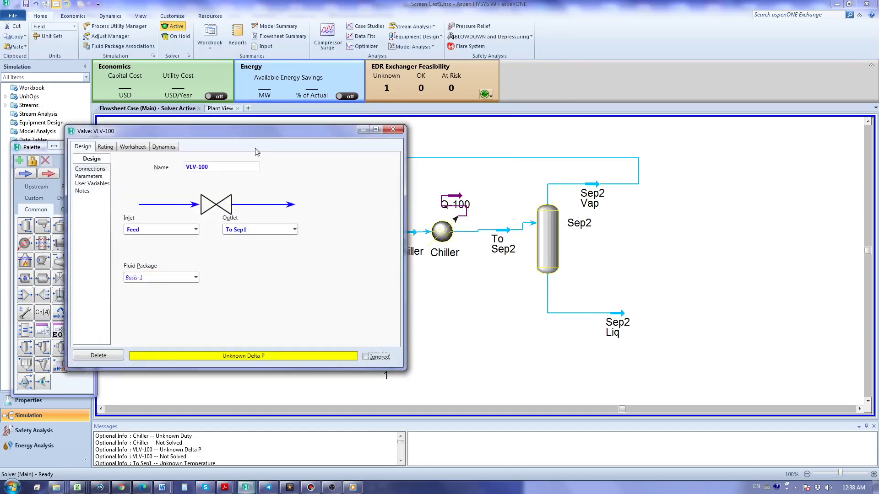
pyautogui.doubleClick(224, 167)
pyautogui.write('V-1')
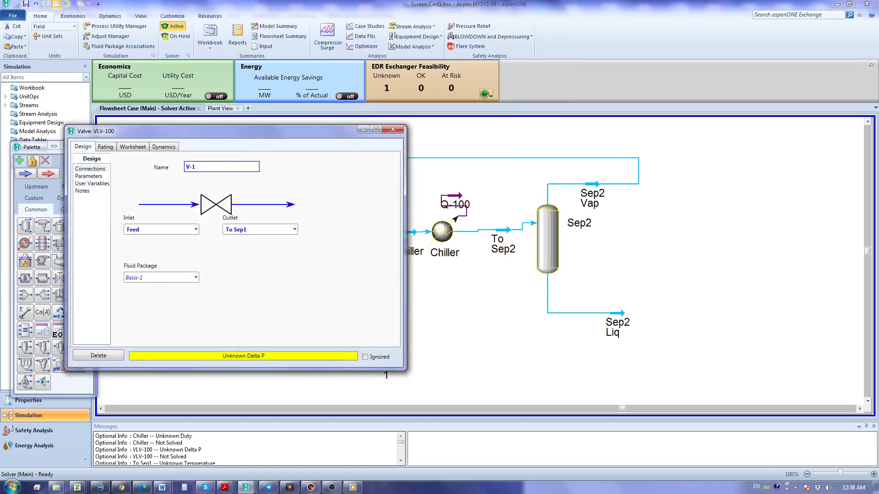
pyautogui.press('Return')
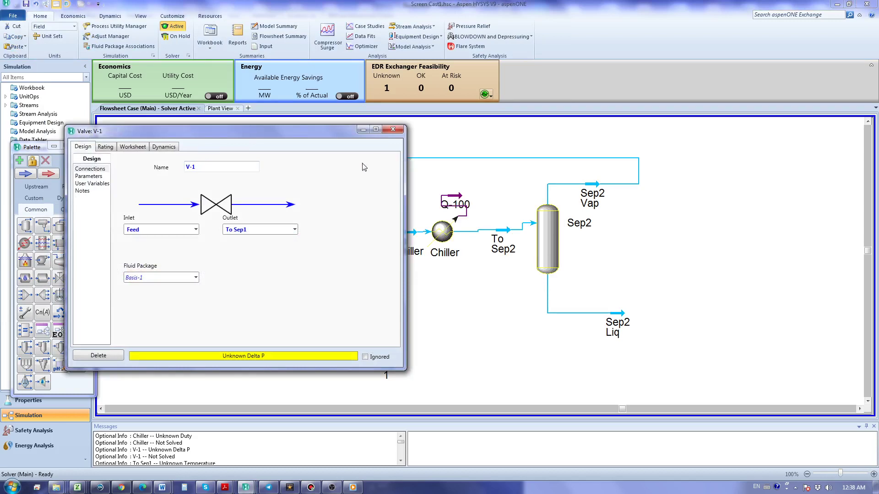
# Enter a 10 psi Delta P for V-1 and size the valve, giving Cv 445.3
pyautogui.click(99, 178)
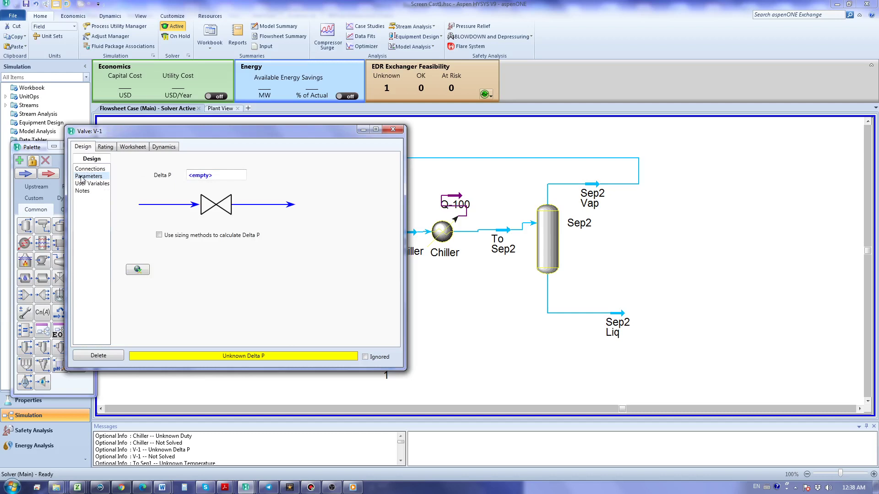
pyautogui.click(108, 147)
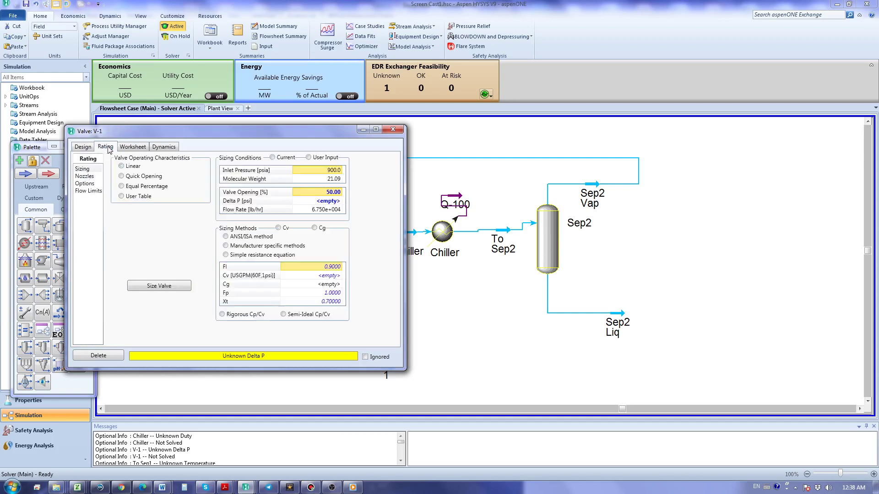
pyautogui.click(329, 204)
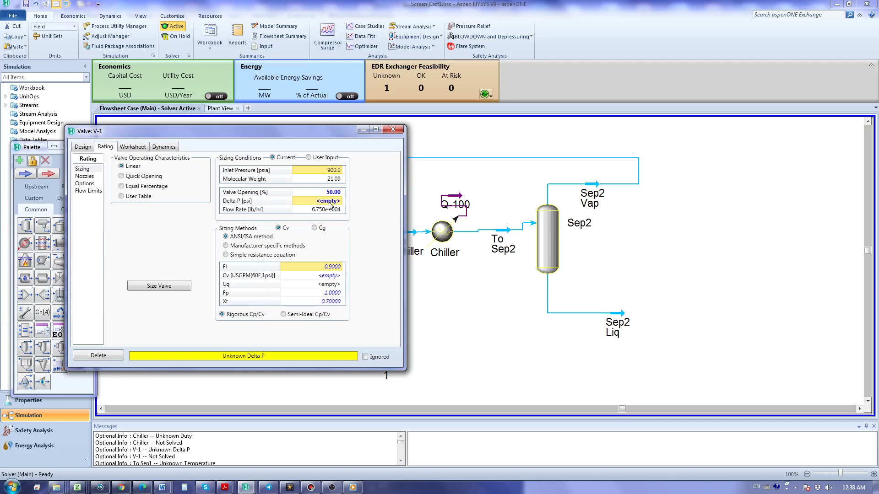
pyautogui.write('10')
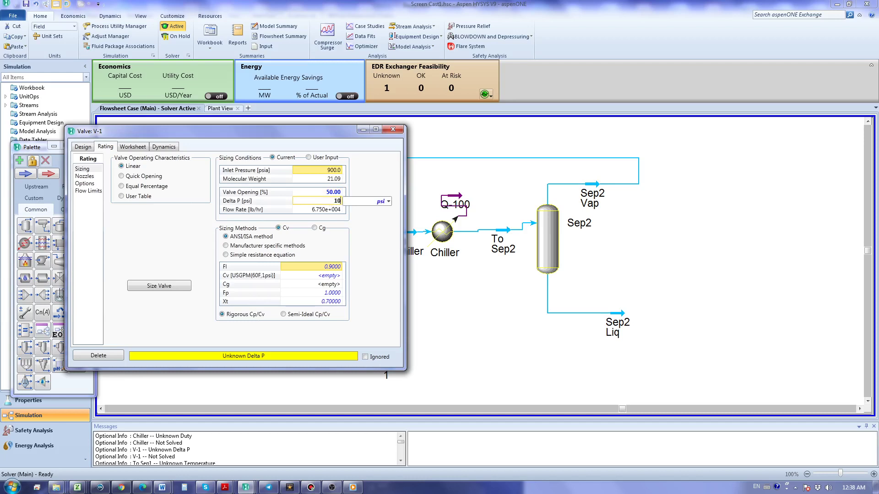
pyautogui.press('Return')
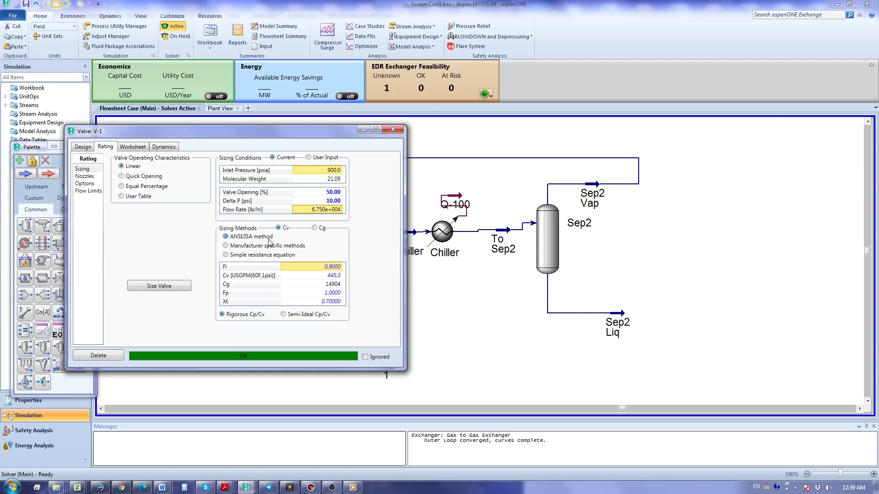
pyautogui.click(165, 288)
# Place a new control valve on the Sep1 Liq line with an outlet stream
pyautogui.click(393, 130)
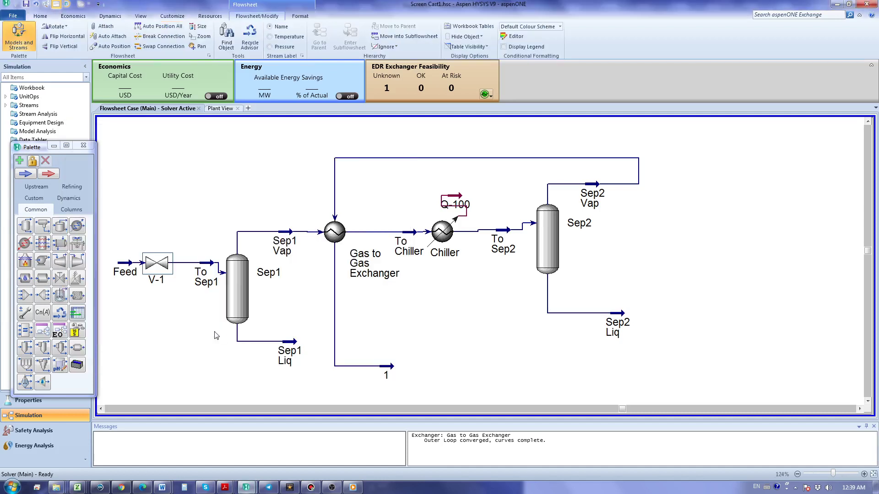
pyautogui.click(59, 282)
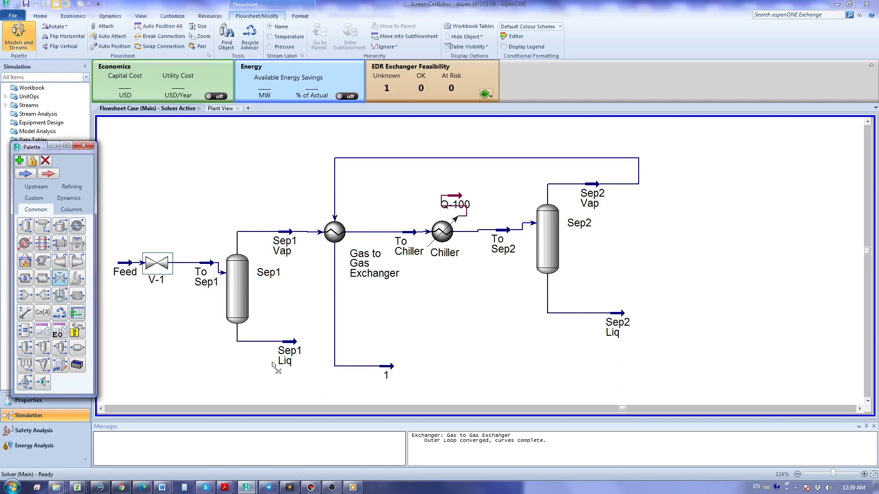
pyautogui.click(292, 335)
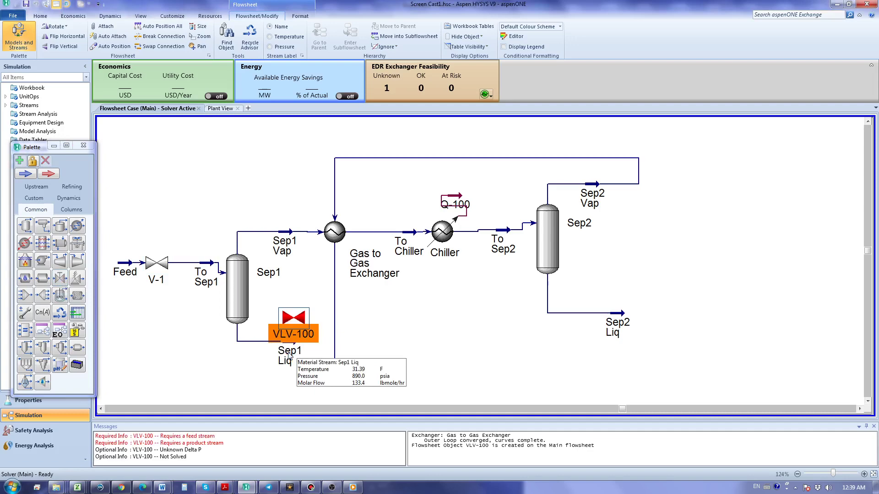
pyautogui.moveTo(284, 337); pyautogui.dragTo(315, 369)
pyautogui.moveTo(281, 340); pyautogui.dragTo(356, 347)
# Name the outlet stream 'Liq Prod1' and the new valve 'V-2'
pyautogui.doubleClick(355, 343)
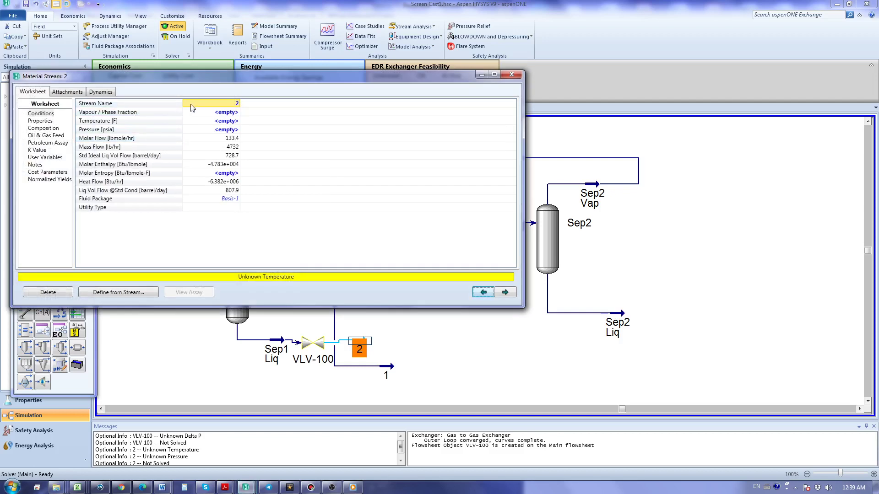
pyautogui.write('Liq Prod1')
pyautogui.press('Return')
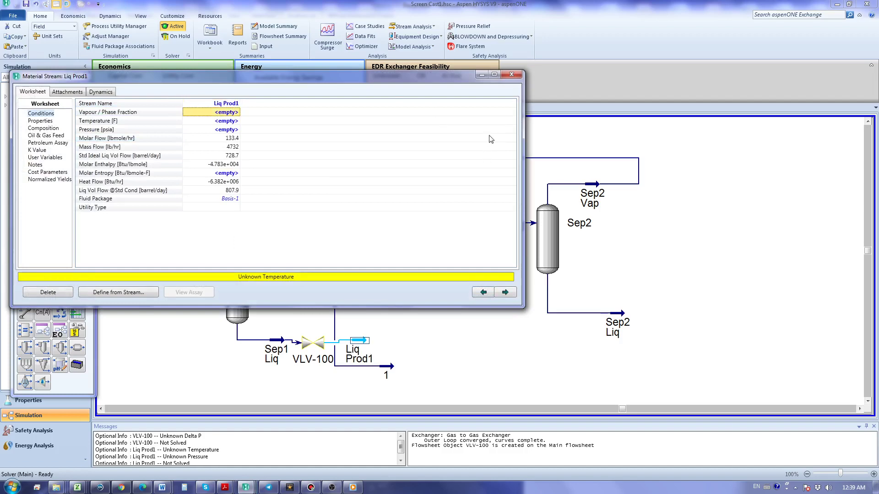
pyautogui.click(511, 74)
pyautogui.doubleClick(313, 344)
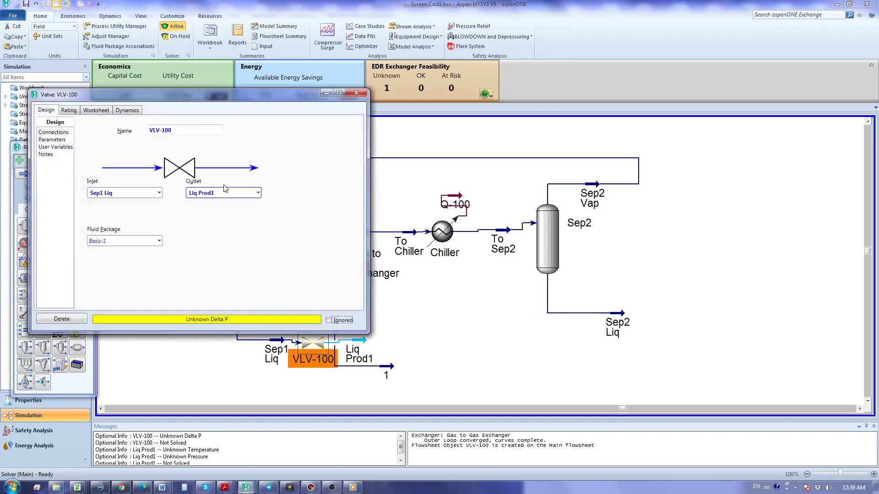
pyautogui.write('V-2')
pyautogui.press('Return')
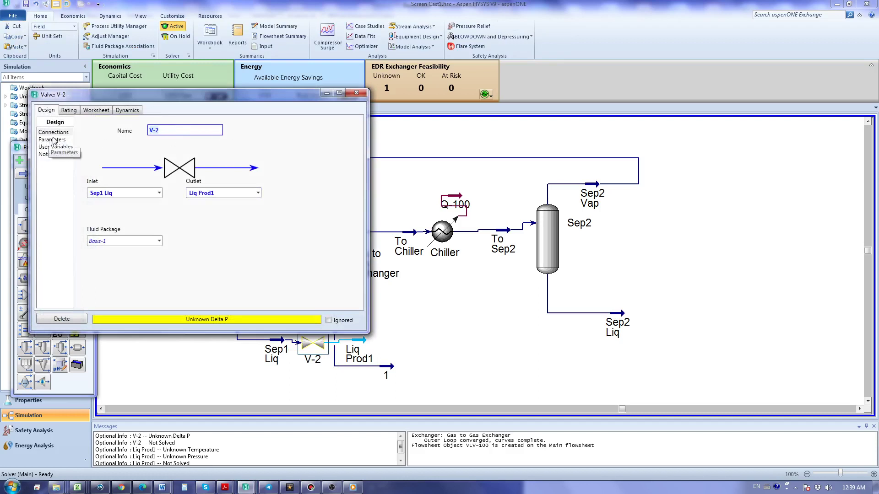
# On V-2's sizing page enter a 20 psi Delta P and size it to Cv 6.389
pyautogui.click(71, 110)
pyautogui.click(292, 164)
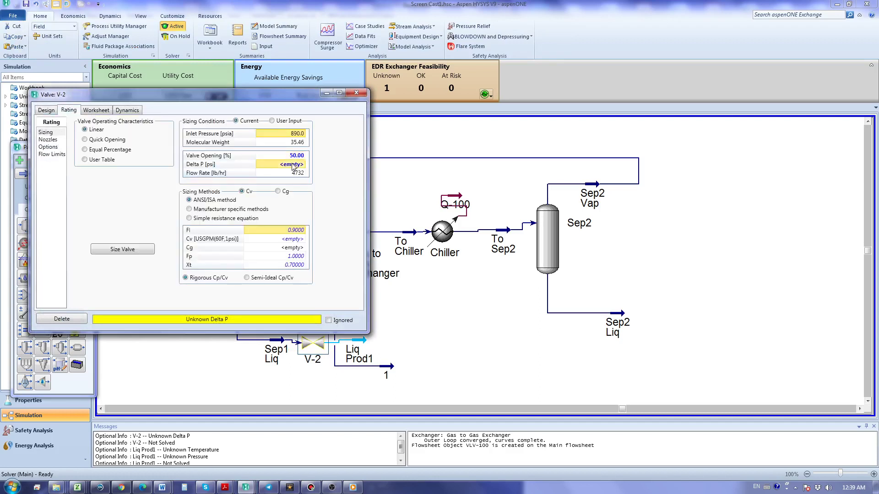
pyautogui.write('20')
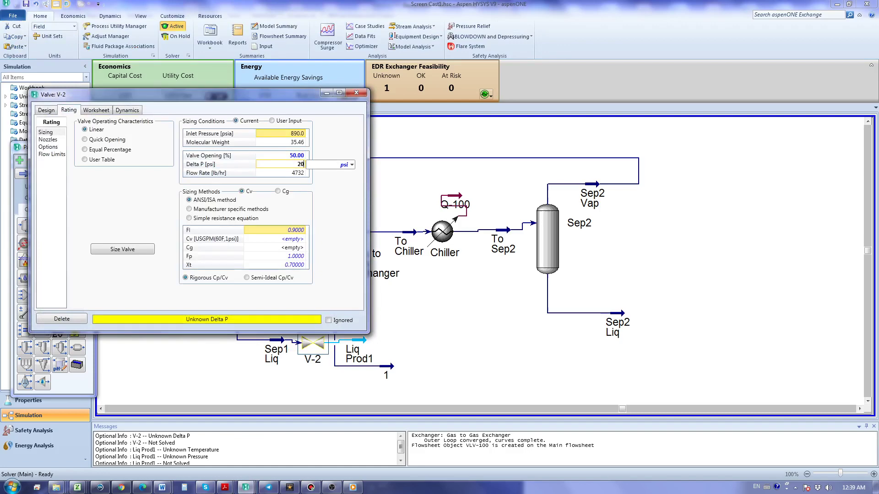
pyautogui.press('Return')
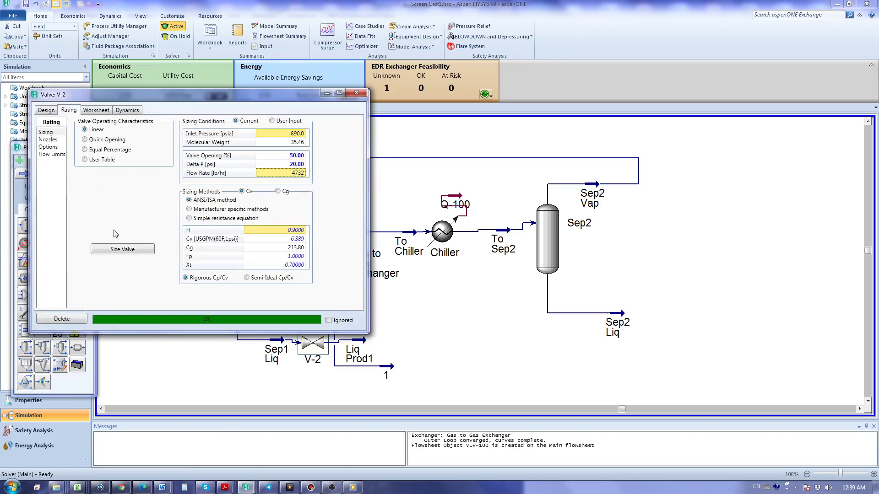
pyautogui.click(122, 251)
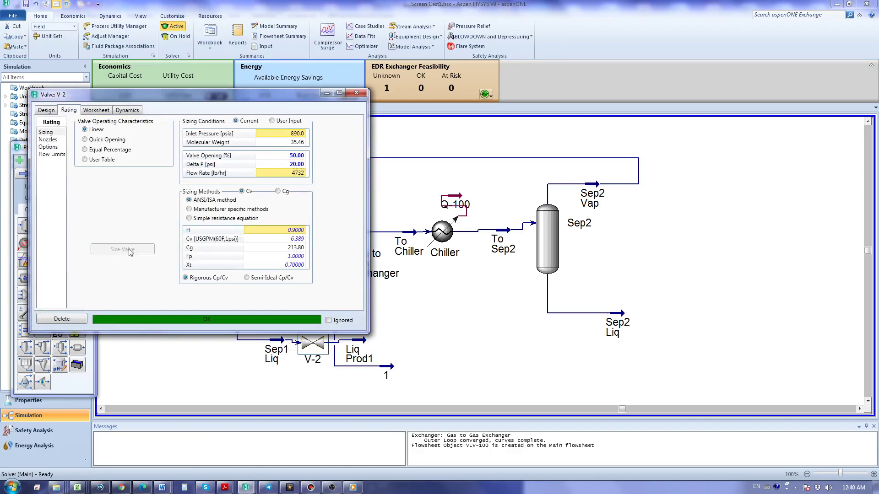
# Nudge V-2 left and place a new control valve fed by Sep2 Liq
pyautogui.click(357, 94)
pyautogui.moveTo(311, 346); pyautogui.dragTo(306, 344)
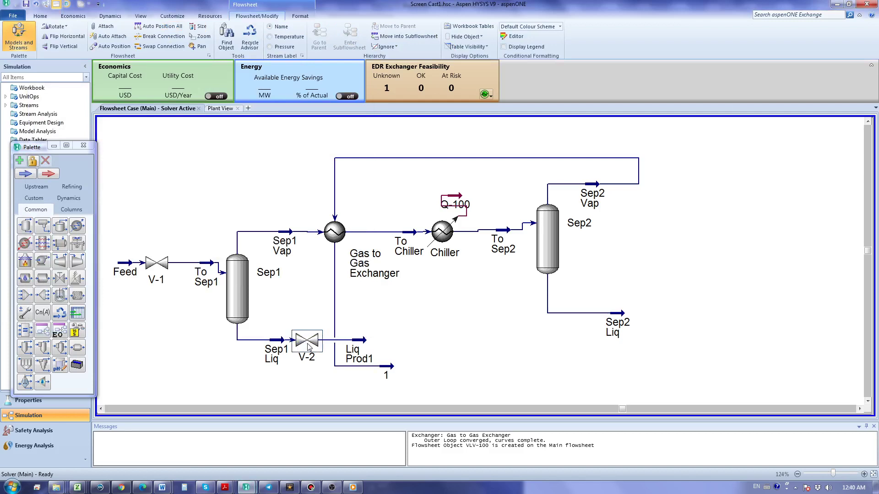
pyautogui.click(58, 281)
pyautogui.click(640, 327)
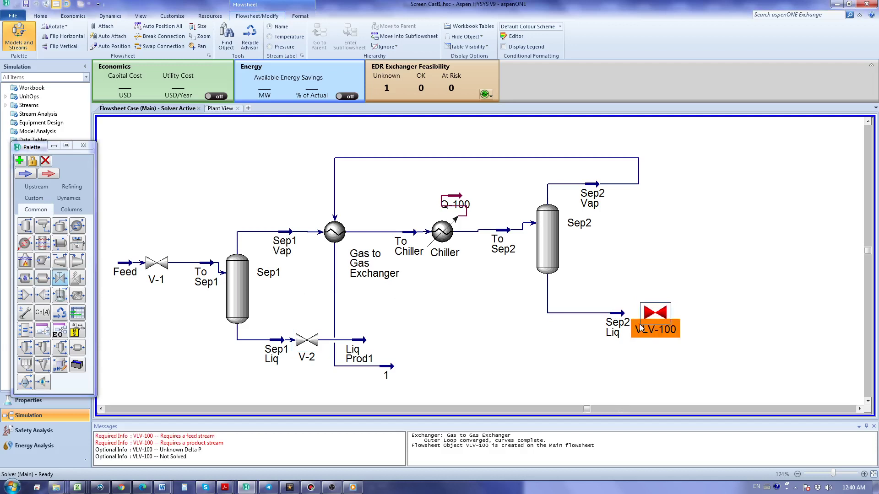
pyautogui.press('ctrl')
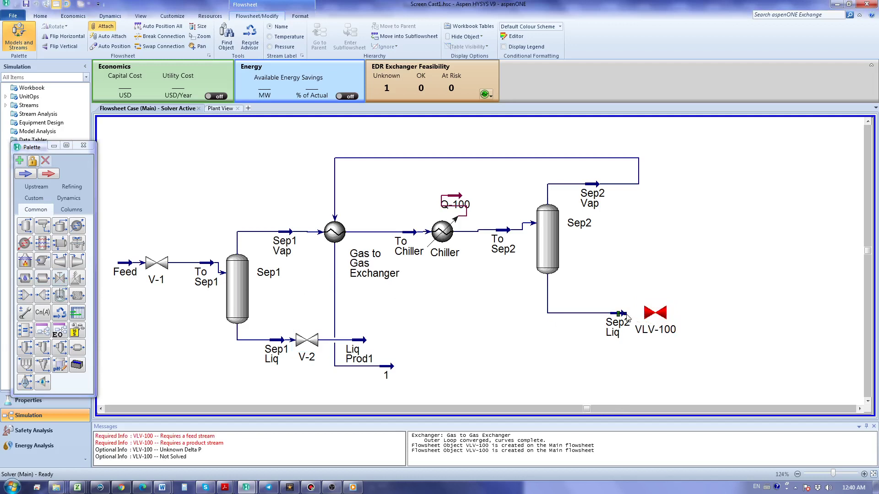
pyautogui.moveTo(626, 315); pyautogui.dragTo(725, 314)
# Name the new valve's outlet stream 'Liq Prod2'
pyautogui.doubleClick(713, 322)
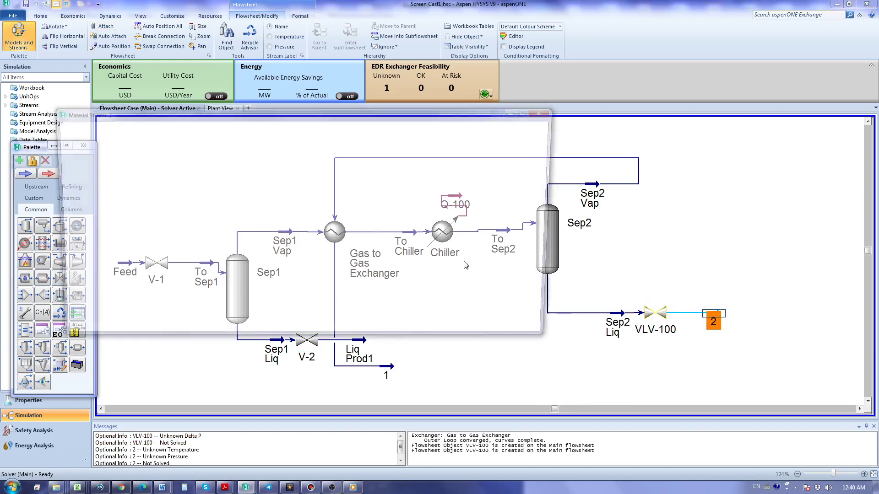
pyautogui.write('Li')
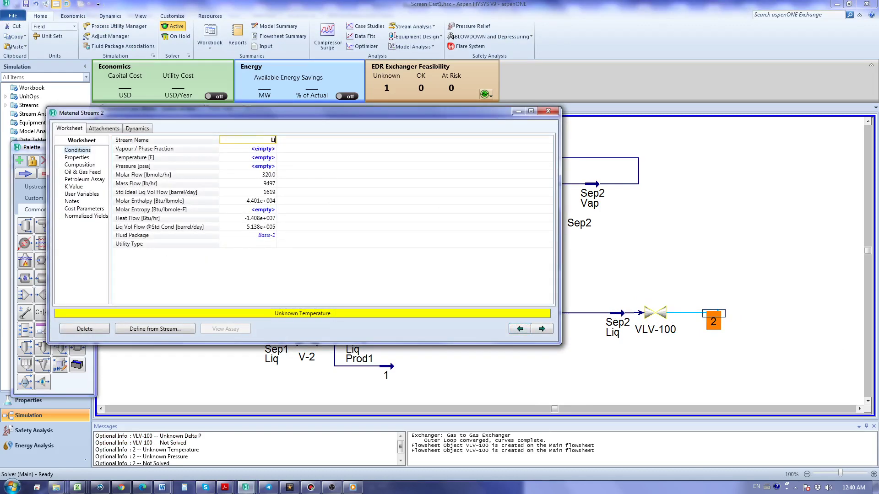
pyautogui.write('q Prod2')
pyautogui.press('Return')
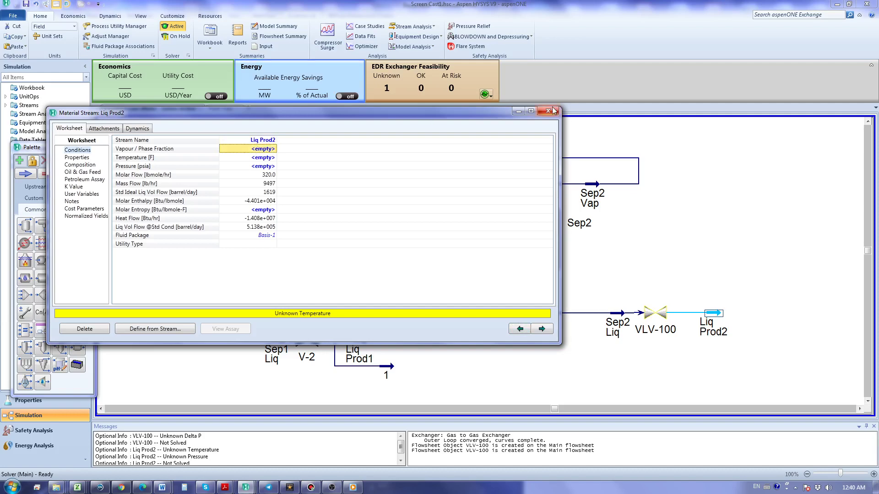
# Rename the Sep2 Liq valve from VLV-100 to 'V-3'
pyautogui.click(554, 110)
pyautogui.doubleClick(656, 313)
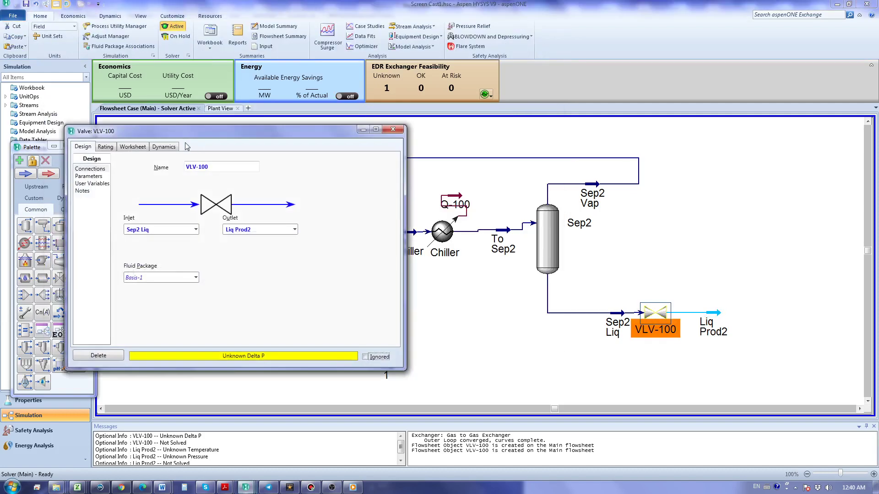
pyautogui.click(211, 166)
pyautogui.write('V-3')
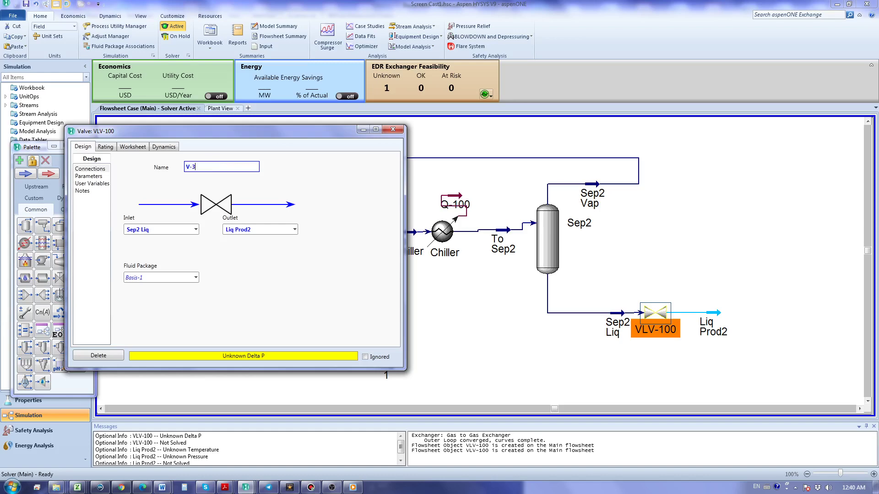
pyautogui.press('Return')
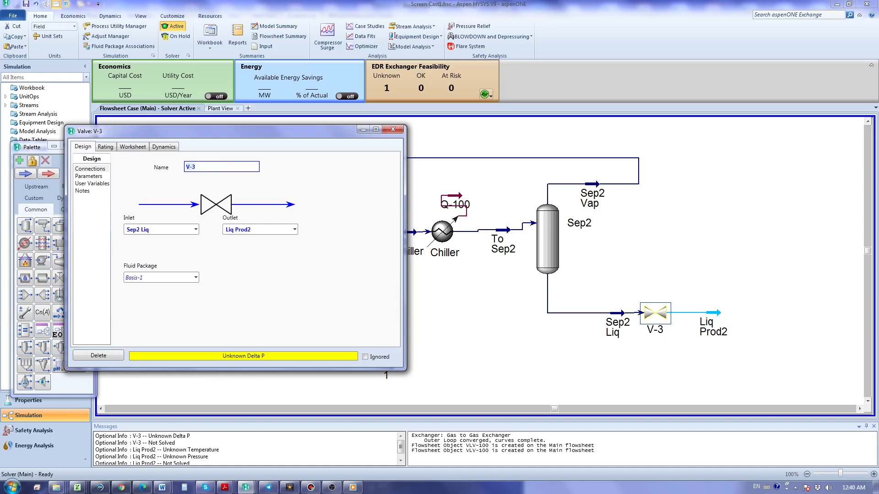
pyautogui.click(393, 130)
# Give V-3 a 20 psi Delta P on its Parameters page
pyautogui.doubleClick(660, 319)
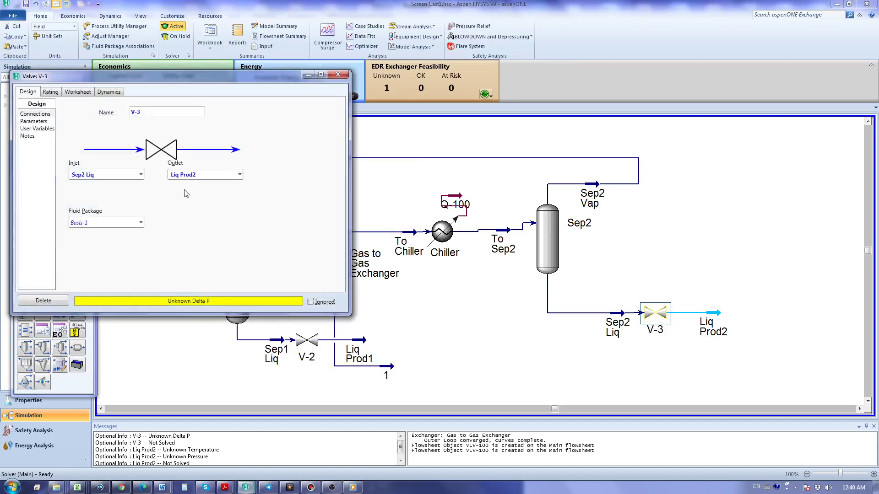
pyautogui.click(30, 121)
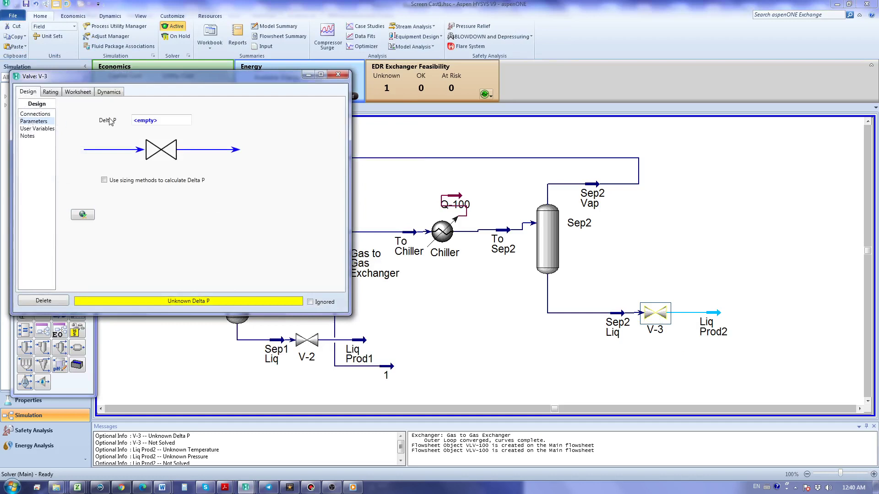
pyautogui.click(134, 122)
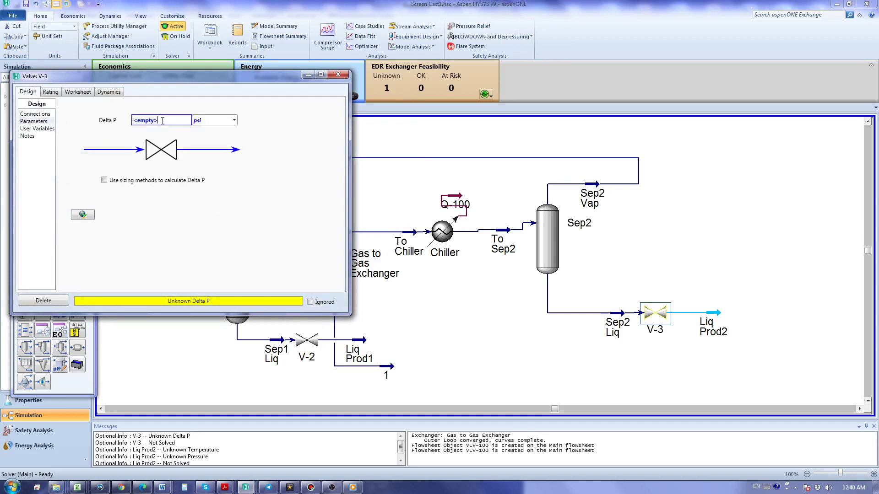
pyautogui.doubleClick(162, 121)
pyautogui.write('20')
pyautogui.press('Return')
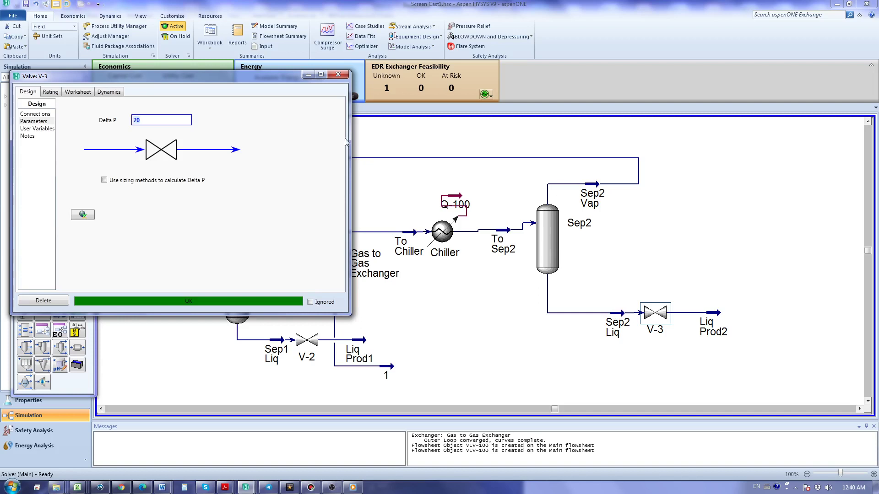
# Place a new valve and move Sep2 Vap from the gas exchanger to its inlet
pyautogui.click(337, 74)
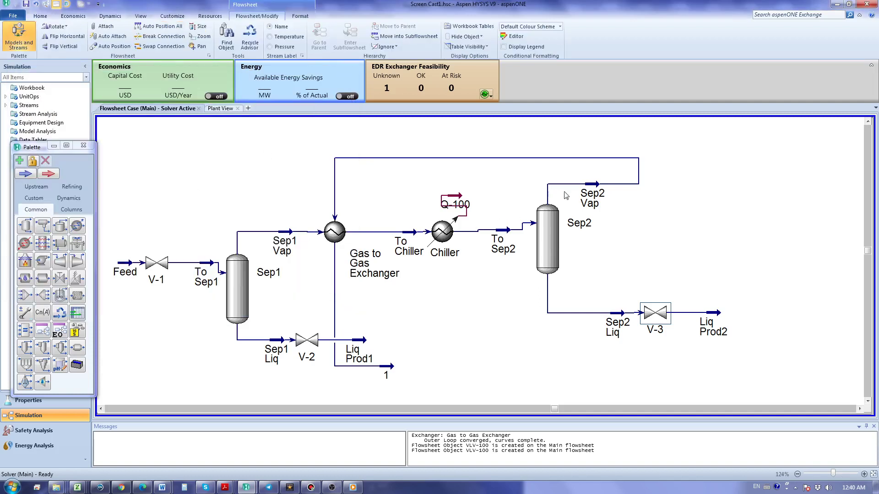
pyautogui.moveTo(617, 186)
pyautogui.click(60, 277)
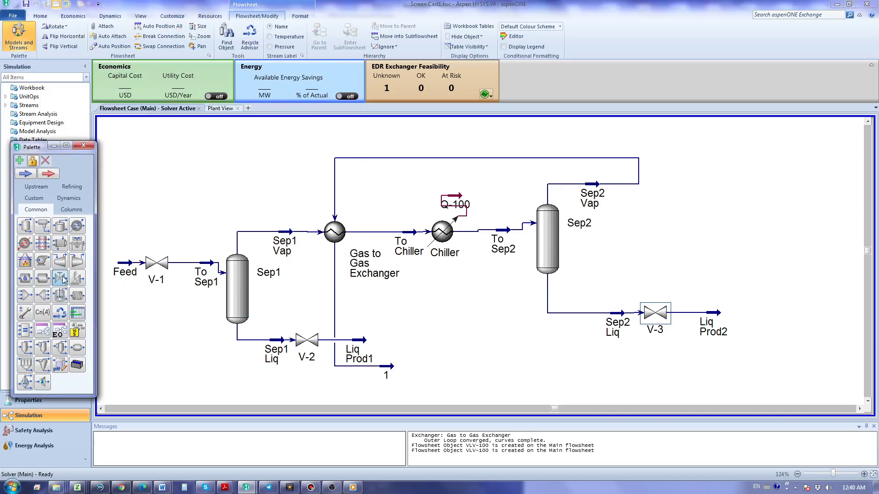
pyautogui.click(652, 199)
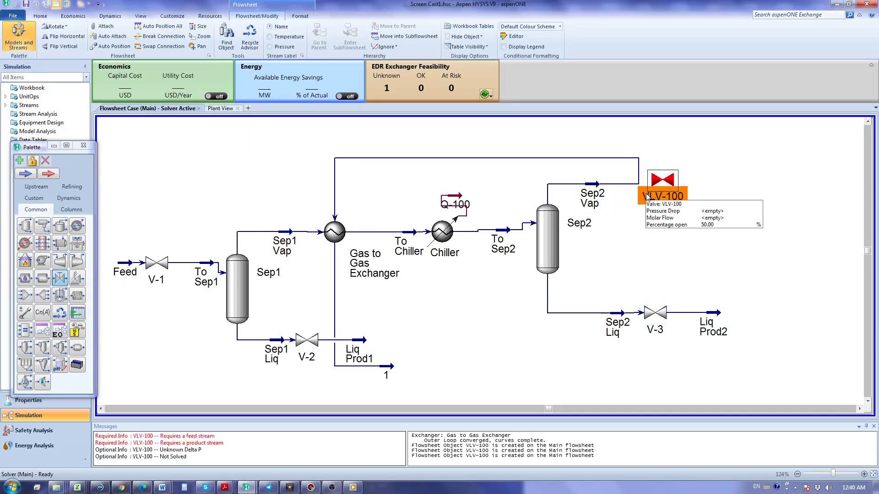
pyautogui.click(154, 41)
pyautogui.click(607, 207)
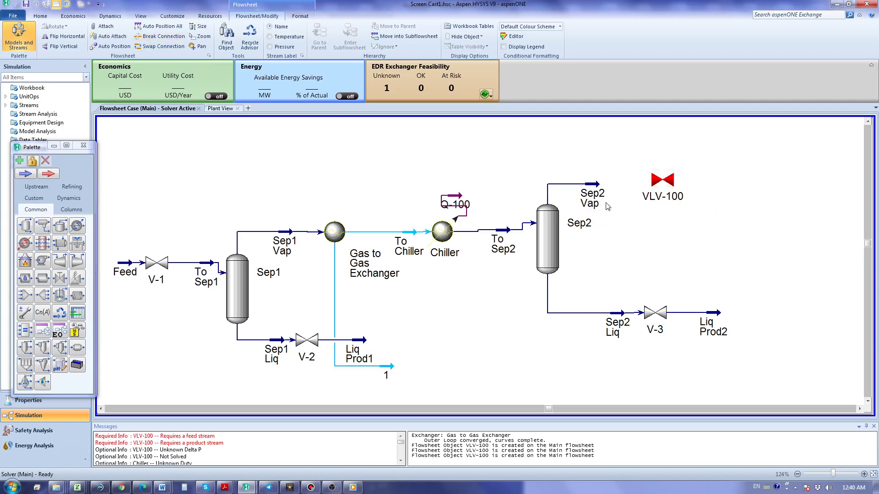
pyautogui.press('ctrl')
pyautogui.moveTo(599, 184); pyautogui.dragTo(652, 182)
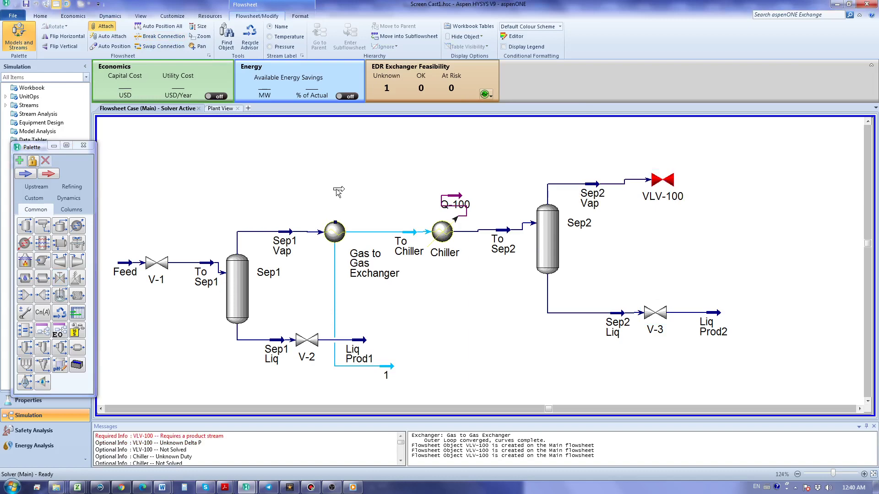
# Draw the valve's outlet stream into the gas exchanger and name it 'To G/G Ex'
pyautogui.moveTo(335, 222); pyautogui.dragTo(673, 179)
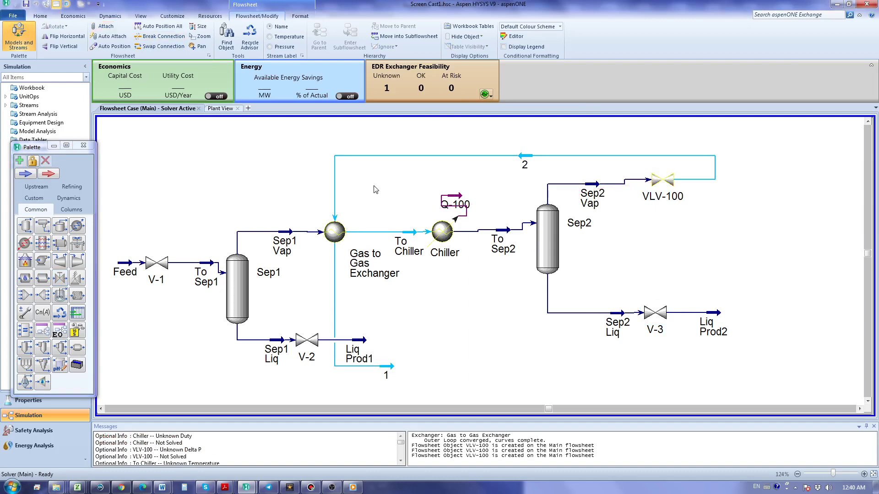
pyautogui.doubleClick(525, 165)
pyautogui.moveTo(298, 95); pyautogui.dragTo(287, 137)
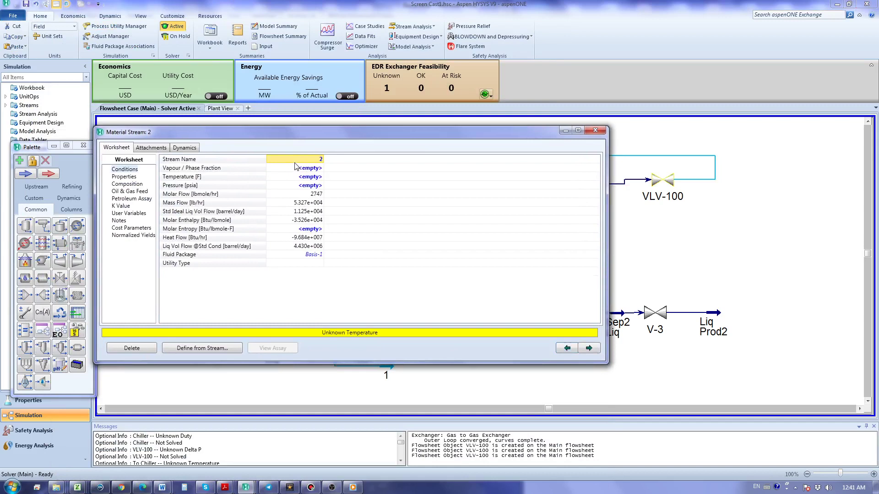
pyautogui.write('To G/G Ex')
pyautogui.press('Return')
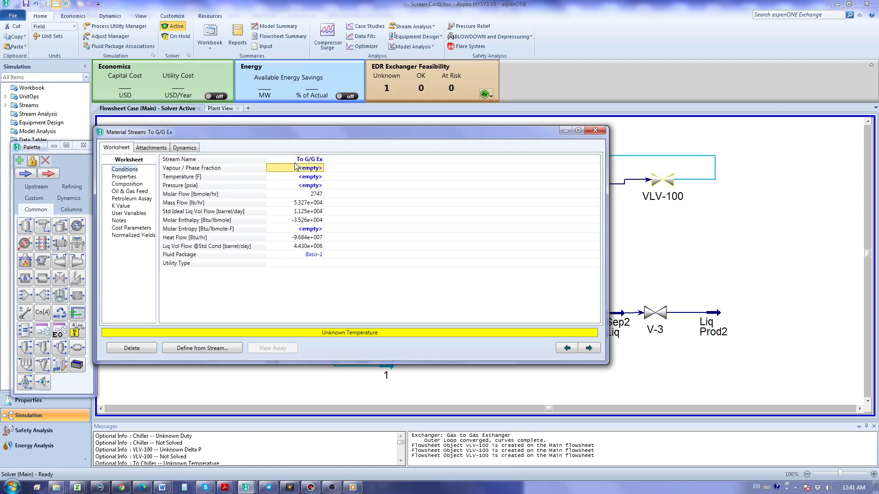
# Rename the fourth valve from VLV-100 to 'V-4'
pyautogui.click(596, 131)
pyautogui.doubleClick(662, 181)
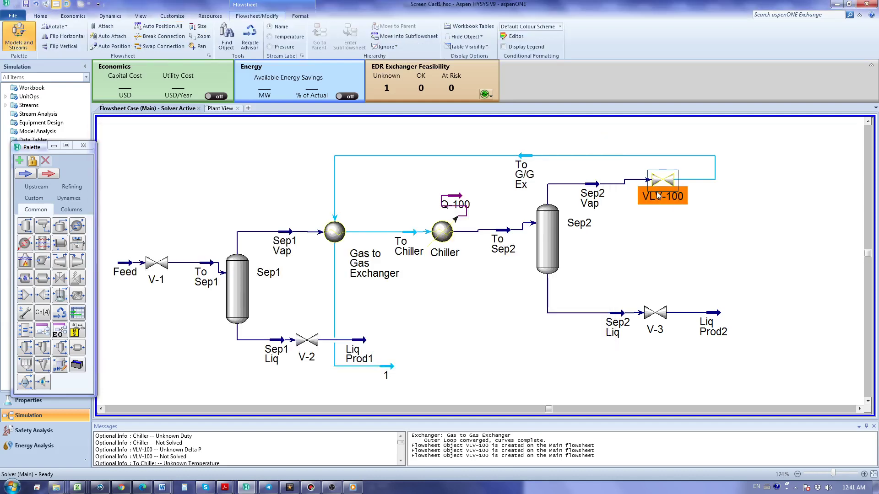
pyautogui.click(199, 151)
pyautogui.write('V')
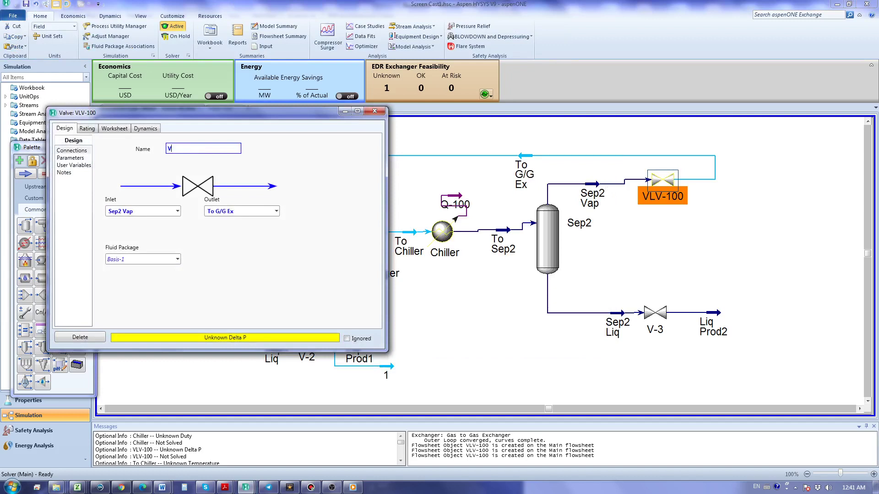
pyautogui.write('-4')
pyautogui.press('Return')
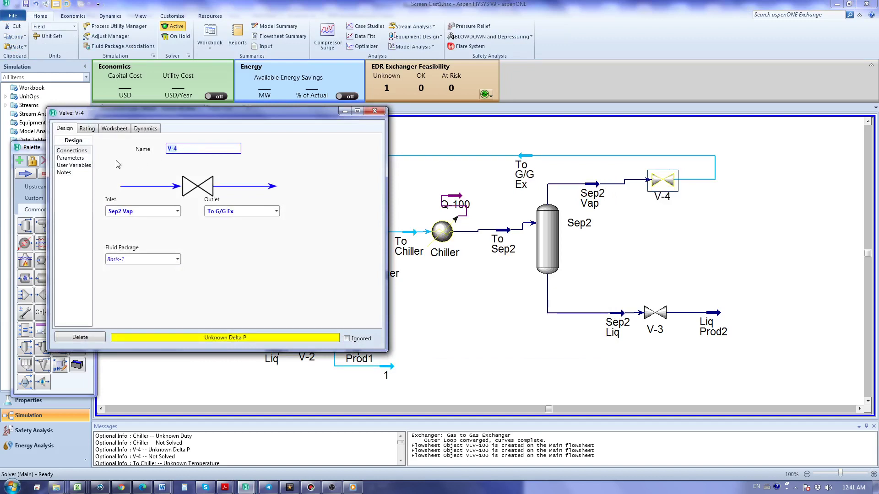
# Enter a 10 psi Delta P for V-4 and size it, giving Cg 7668.3
pyautogui.click(88, 131)
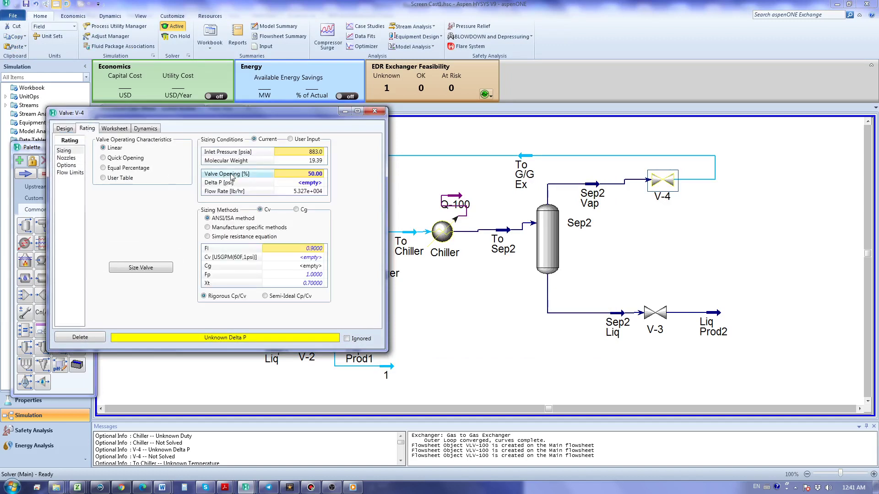
pyautogui.click(310, 185)
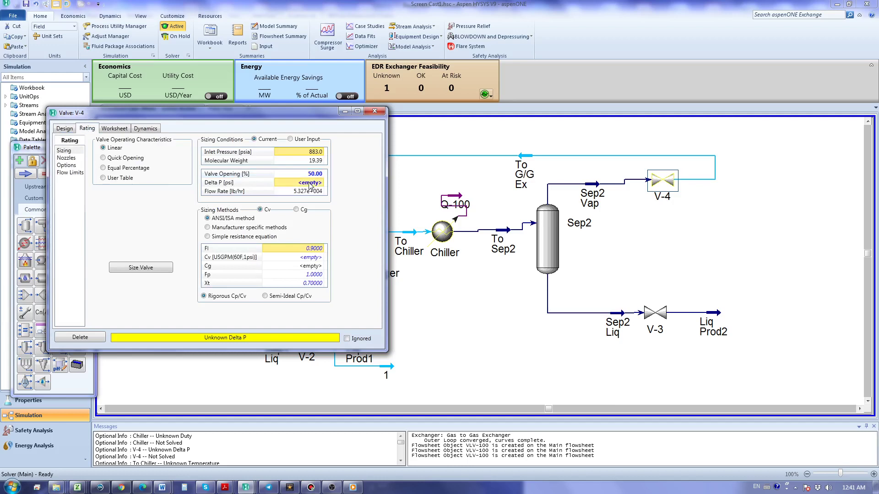
pyautogui.write('1')
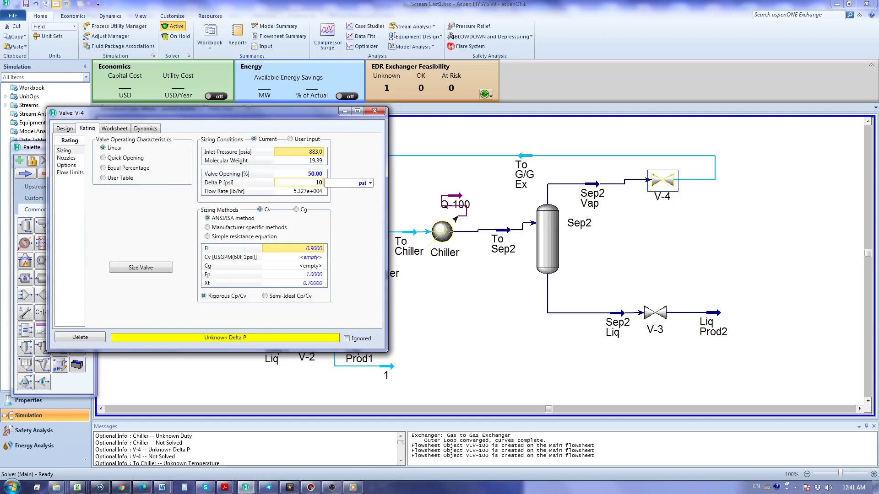
pyautogui.write('0')
pyautogui.press('Return')
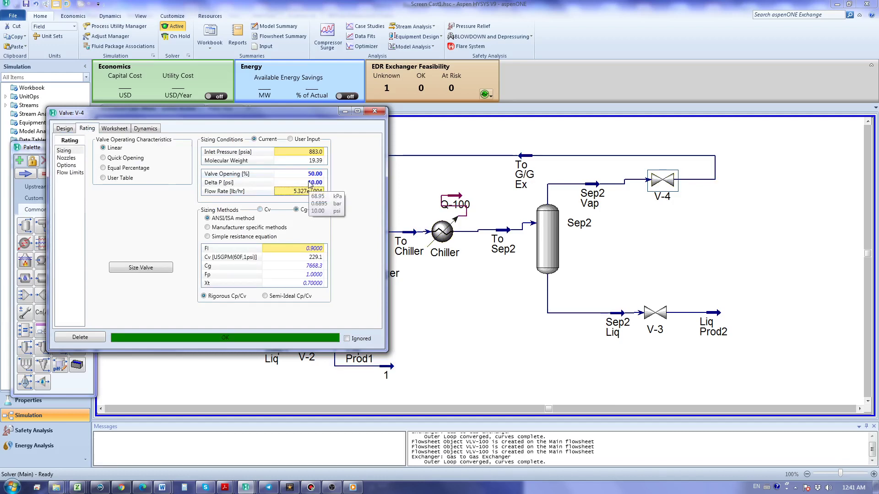
pyautogui.click(147, 271)
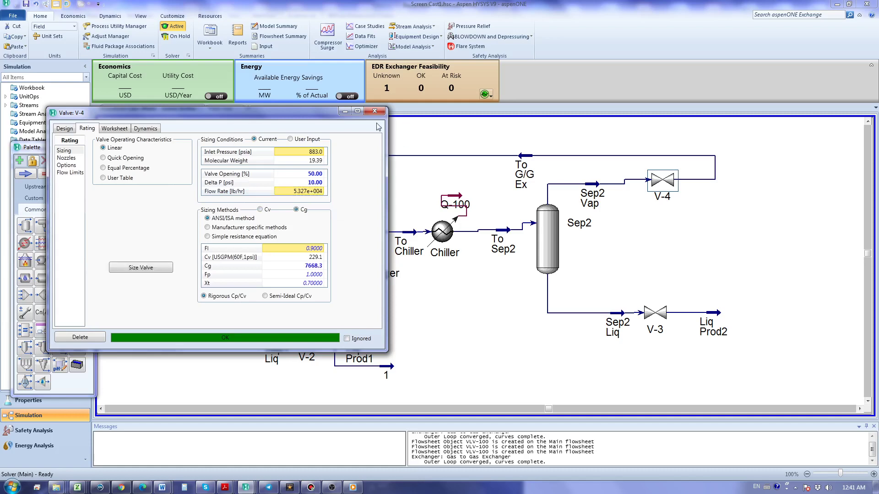
# Close the V-4 window and shift the 'To G/G Ex' label slightly upward
pyautogui.click(374, 111)
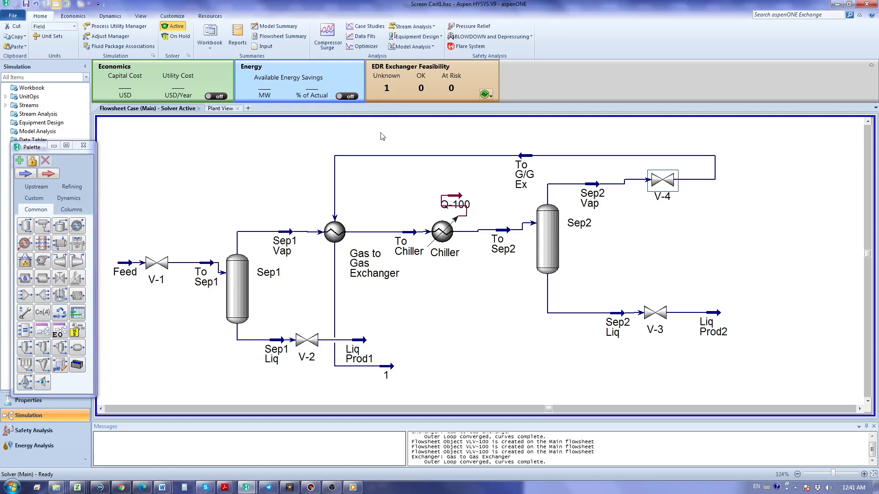
pyautogui.moveTo(525, 165); pyautogui.dragTo(523, 156)
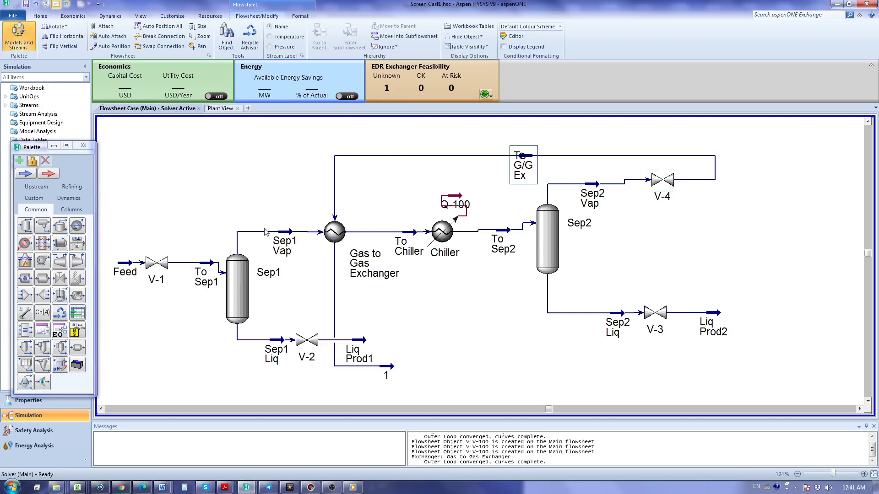
pyautogui.moveTo(168, 261)
pyautogui.moveTo(230, 281)
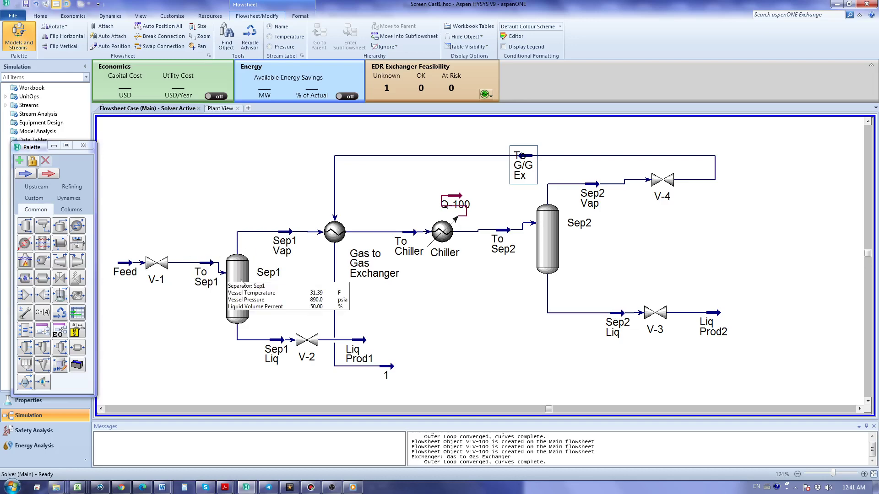
# Give Sep1 a 100 ft3 vessel volume, yielding 4.395 ft diameter and 6.592 ft height
pyautogui.doubleClick(237, 288)
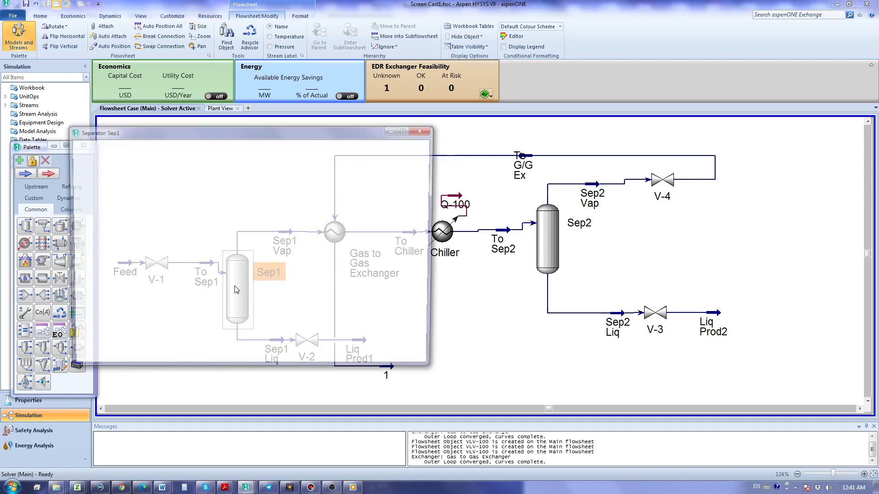
pyautogui.click(193, 146)
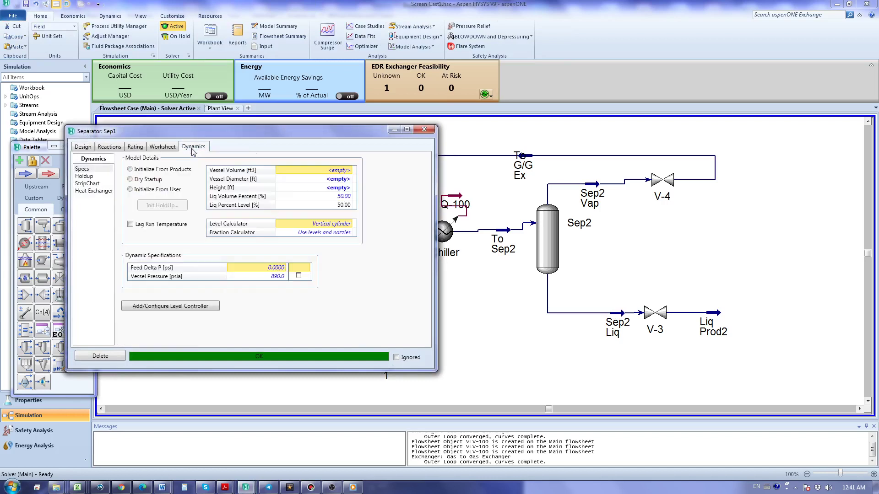
pyautogui.click(307, 173)
pyautogui.write('10')
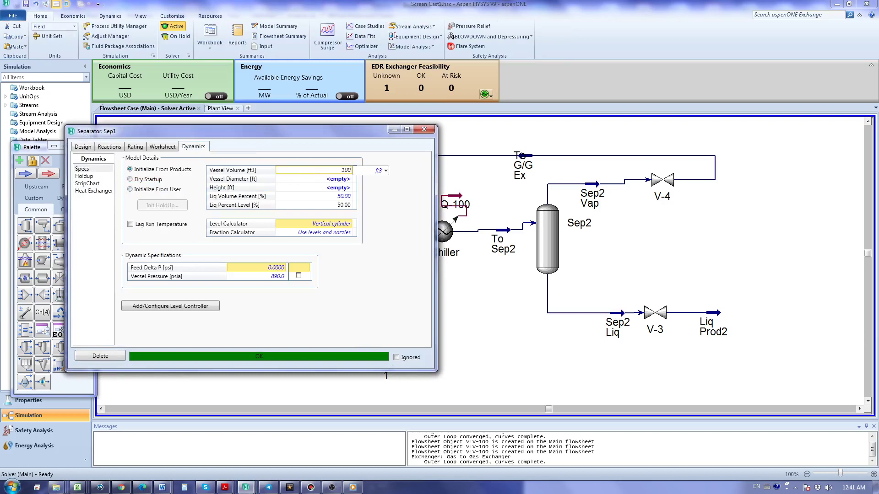
pyautogui.write('0')
pyautogui.press('Return')
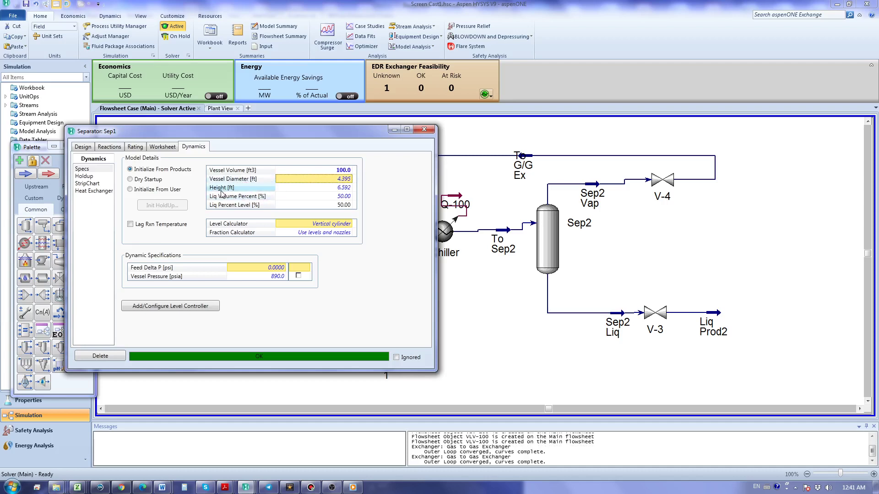
pyautogui.moveTo(338, 173)
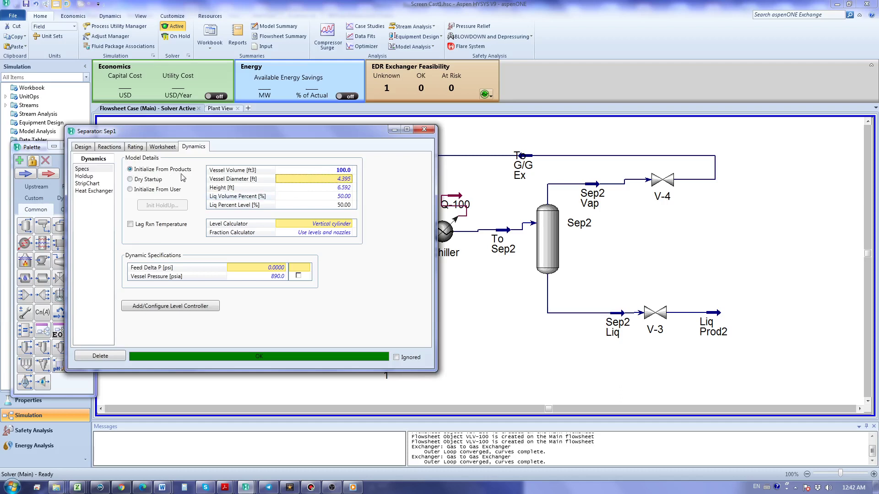
pyautogui.click(423, 130)
# Set Sep2's vessel volume to 100 ft3 and enable Dry Startup
pyautogui.doubleClick(547, 236)
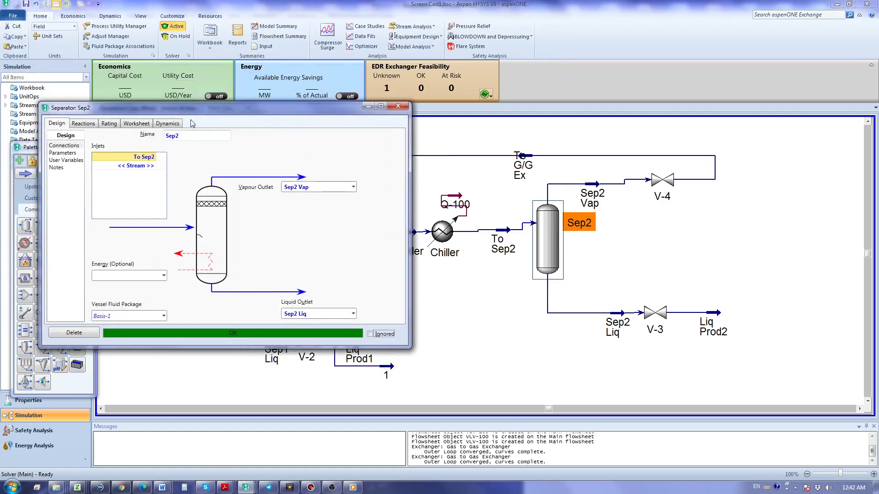
pyautogui.click(168, 124)
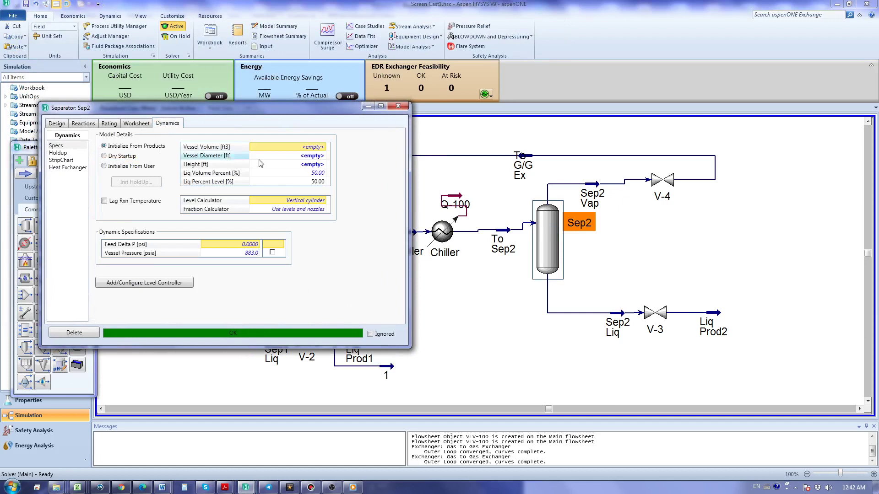
pyautogui.click(303, 149)
pyautogui.write('100')
pyautogui.press('Return')
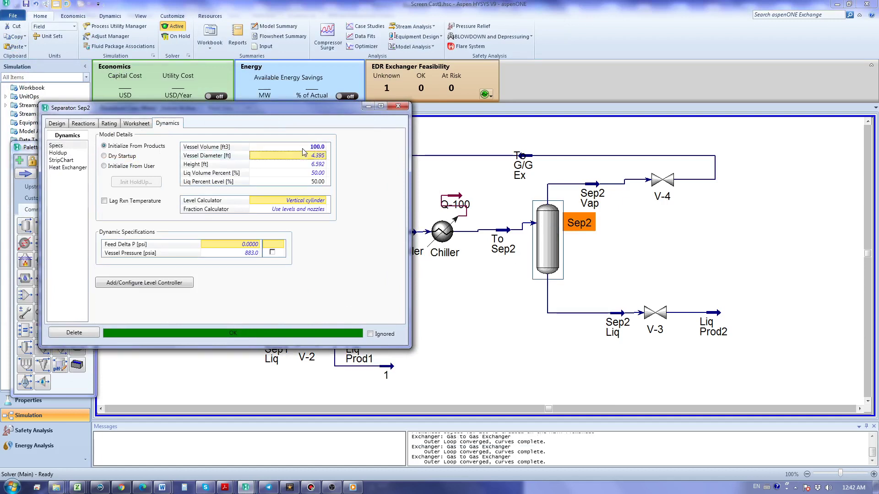
pyautogui.click(104, 157)
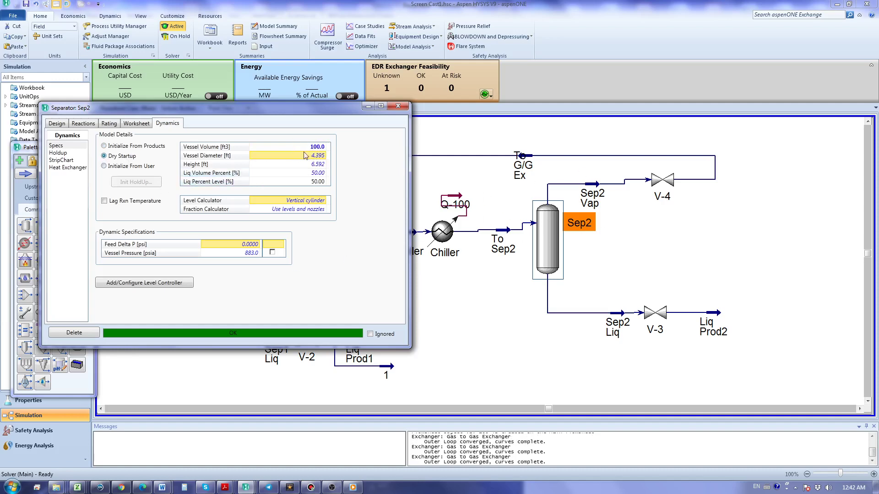
pyautogui.click(398, 106)
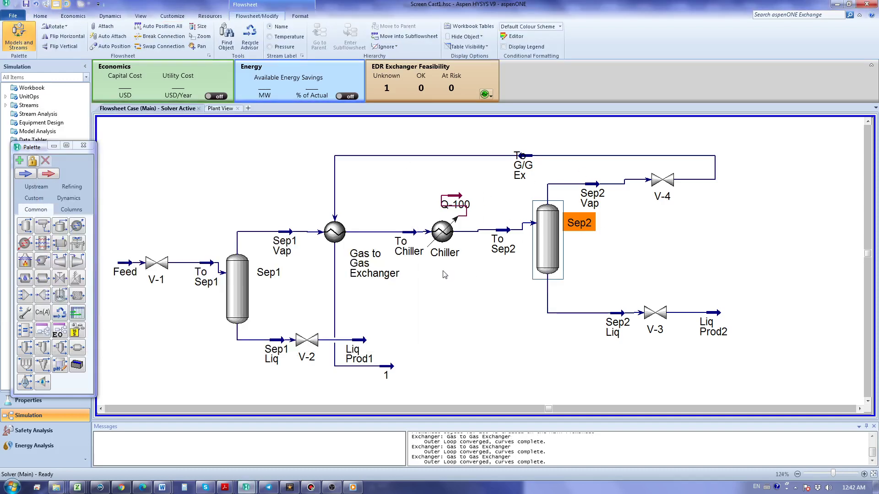
# Inspect the Gas to Gas Exchanger's dynamics settings
pyautogui.doubleClick(335, 232)
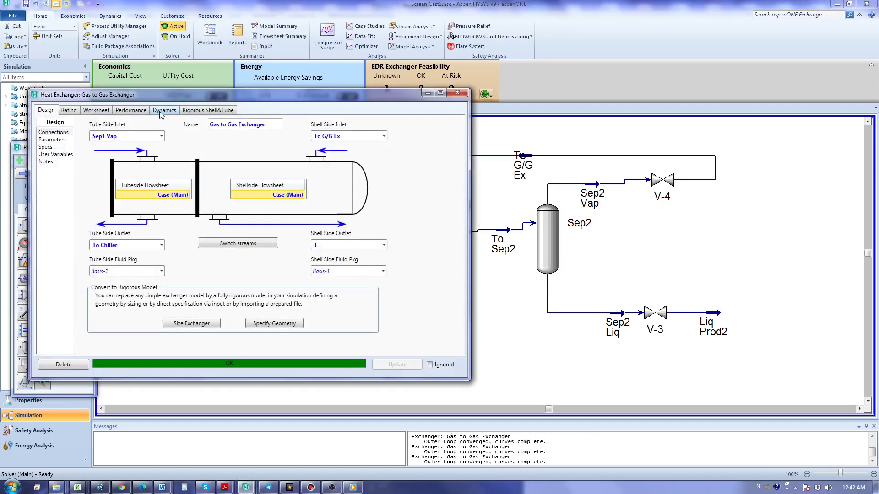
pyautogui.click(161, 111)
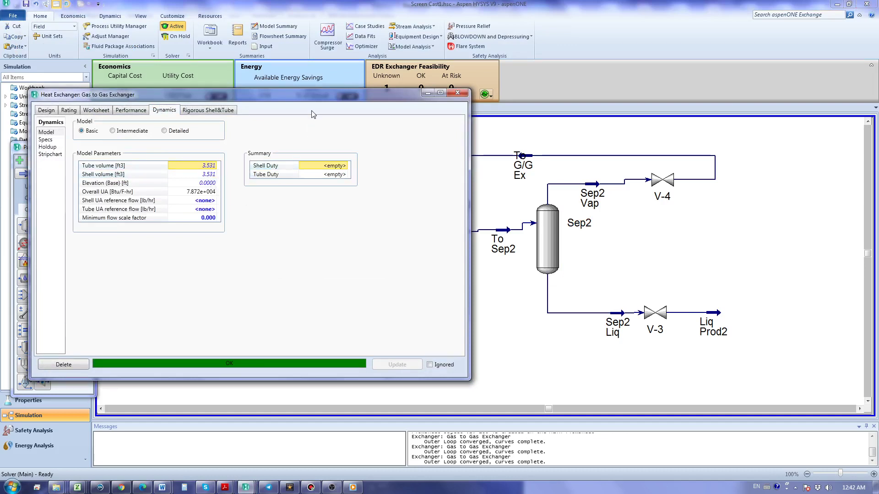
pyautogui.moveTo(314, 104); pyautogui.dragTo(307, 134)
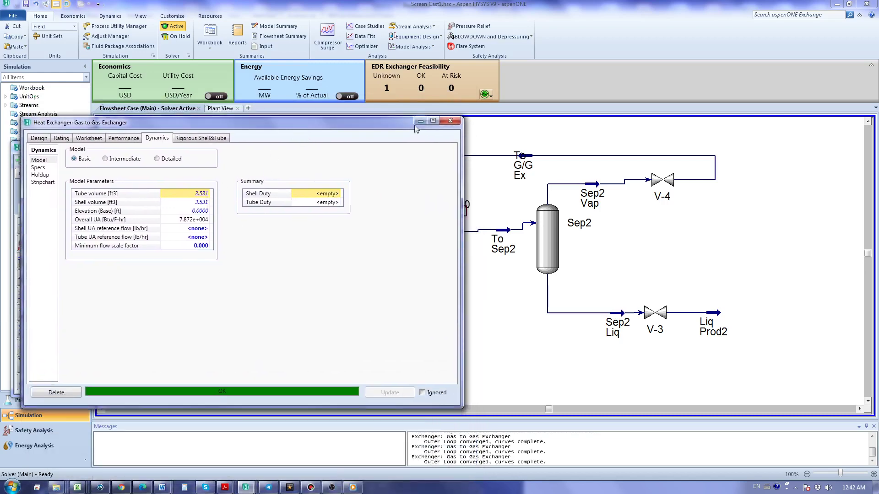
# Review the Chiller's performance and dynamic specs (Delta P 5 psi, k calculated)
pyautogui.click(450, 122)
pyautogui.doubleClick(441, 232)
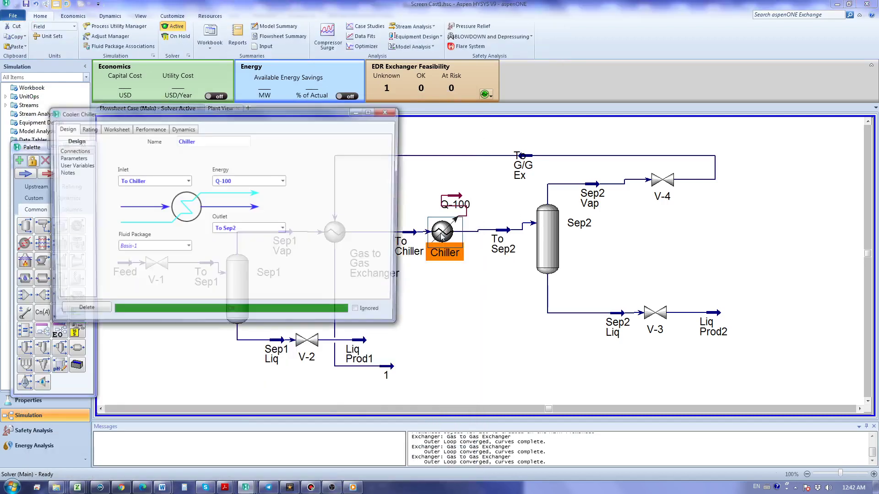
pyautogui.click(164, 132)
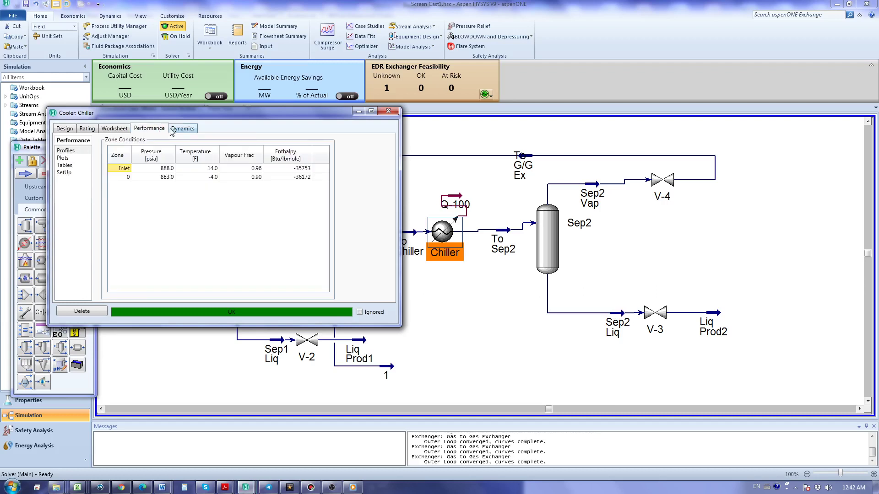
pyautogui.click(177, 132)
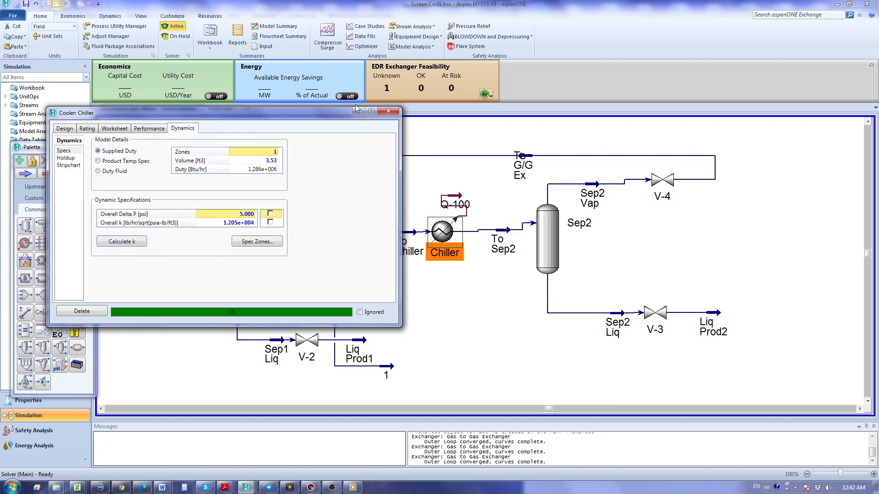
pyautogui.click(388, 111)
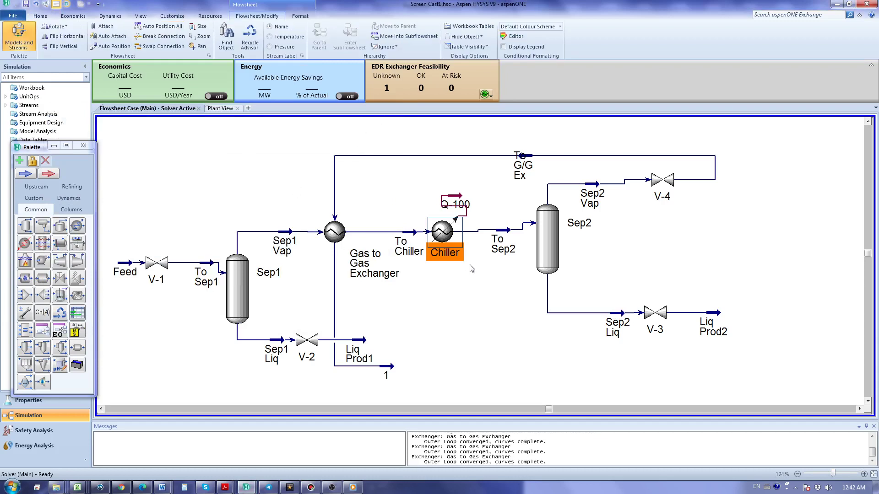
pyautogui.scroll(-2, 480, 293)
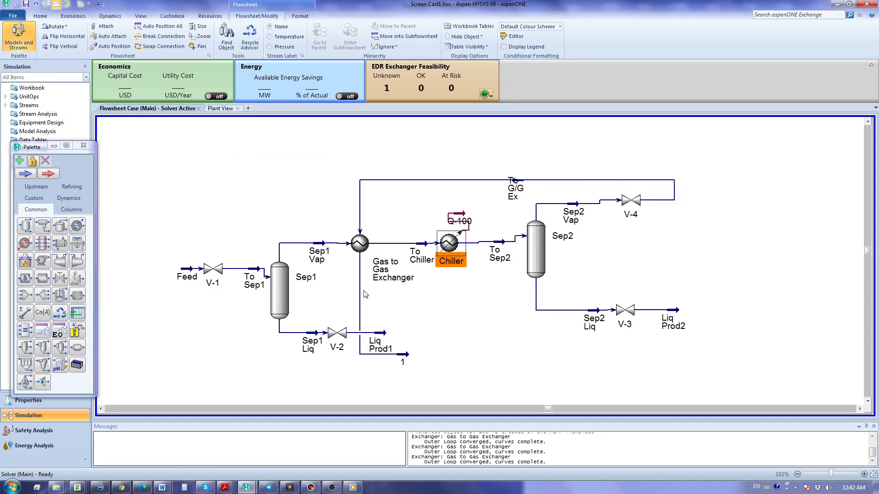
pyautogui.scroll(2, 365, 294)
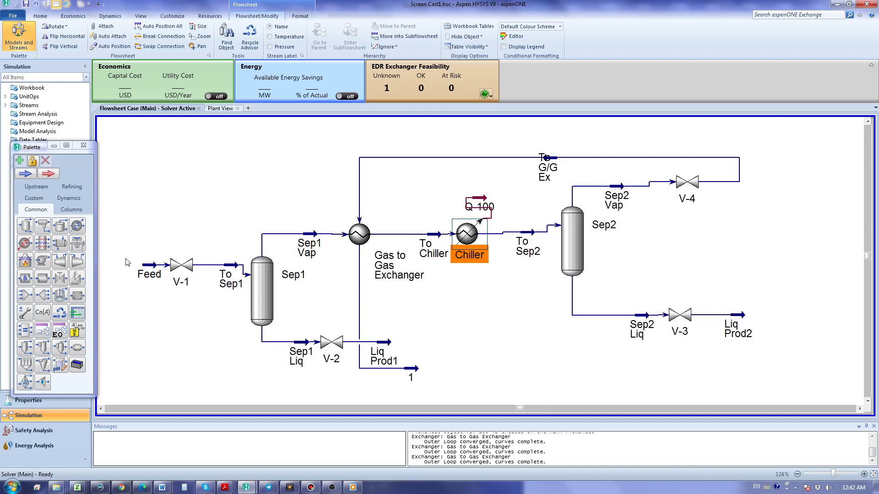
# Deactivate the Feed stream's molar flow spec so only pressure is specified
pyautogui.moveTo(135, 275)
pyautogui.moveTo(191, 284)
pyautogui.doubleClick(150, 271)
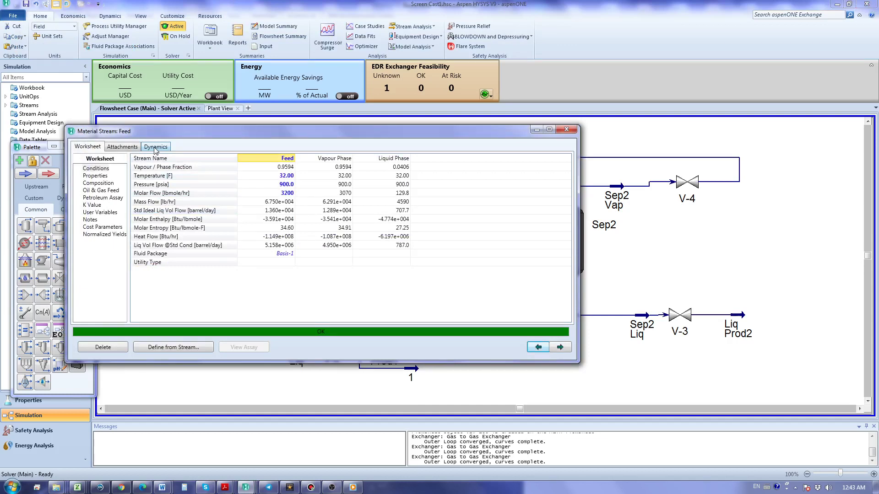
pyautogui.click(156, 147)
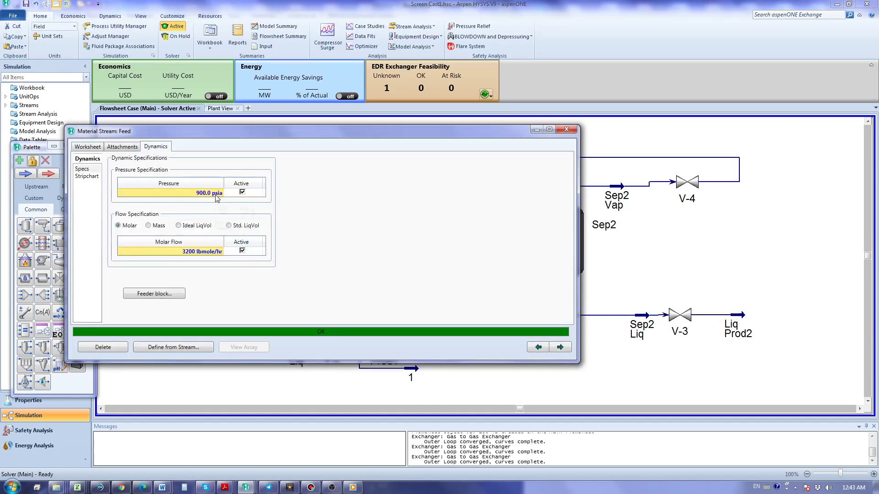
pyautogui.click(242, 251)
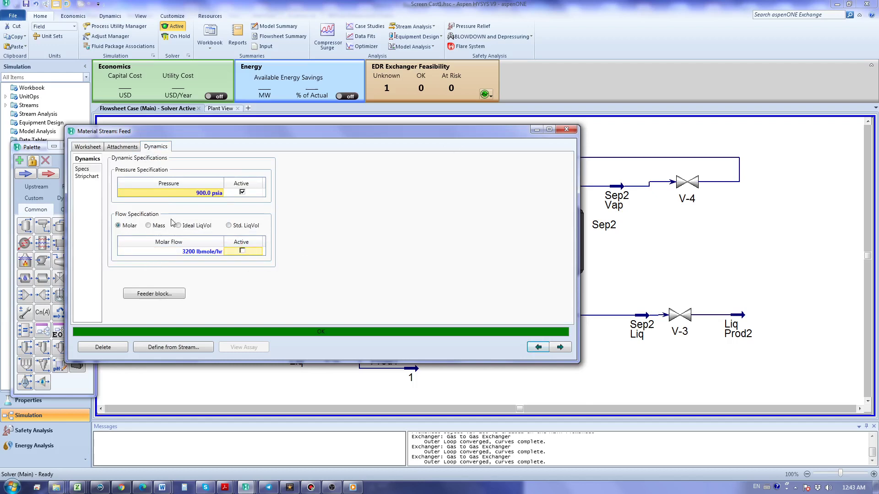
pyautogui.click(566, 130)
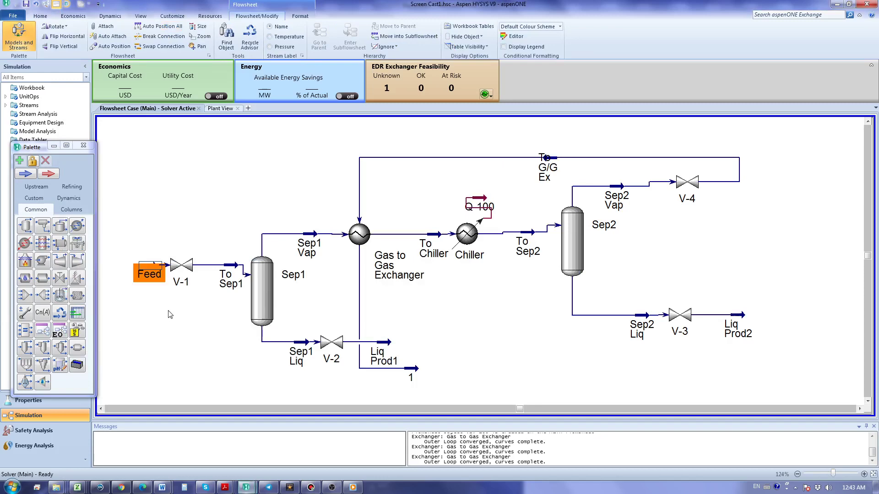
# Activate the pressure specs for Liq Prod1 (870.0 psia) and Liq Prod2 (863.0 psia)
pyautogui.moveTo(397, 370)
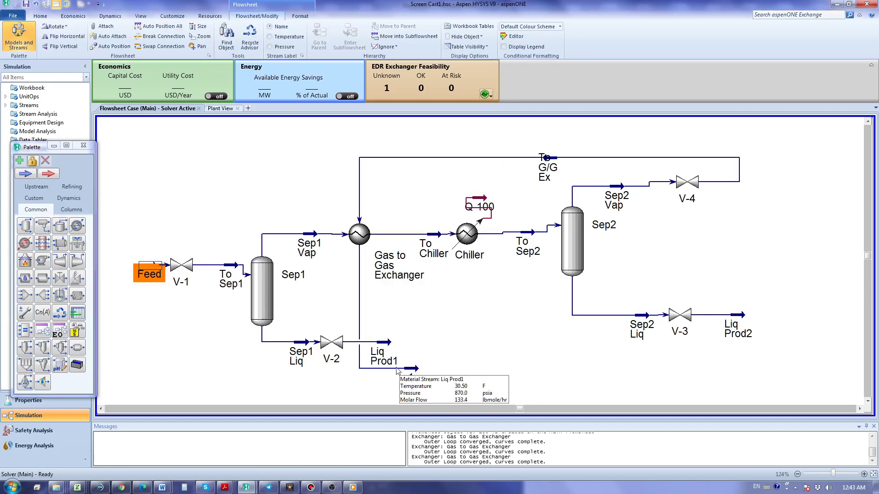
pyautogui.doubleClick(387, 343)
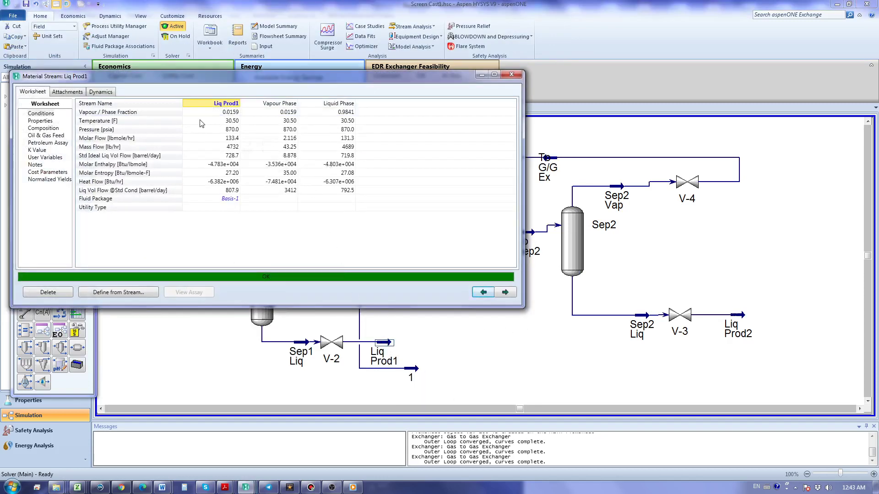
pyautogui.click(101, 93)
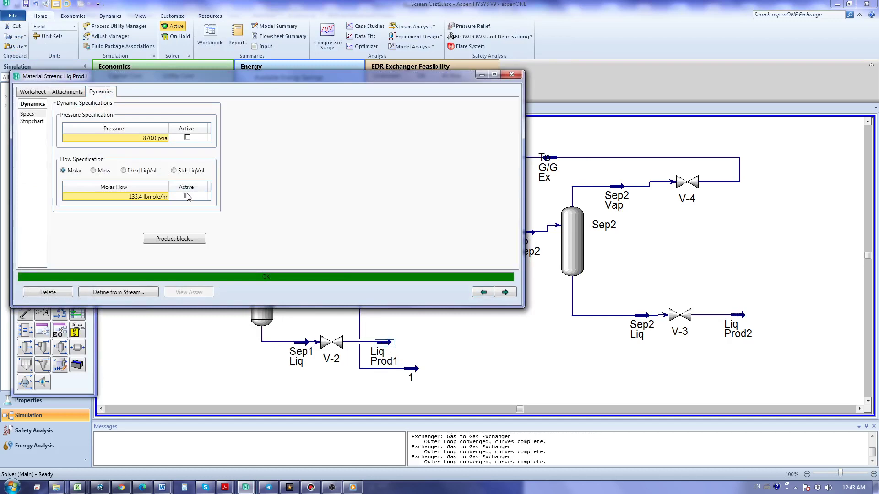
pyautogui.click(187, 137)
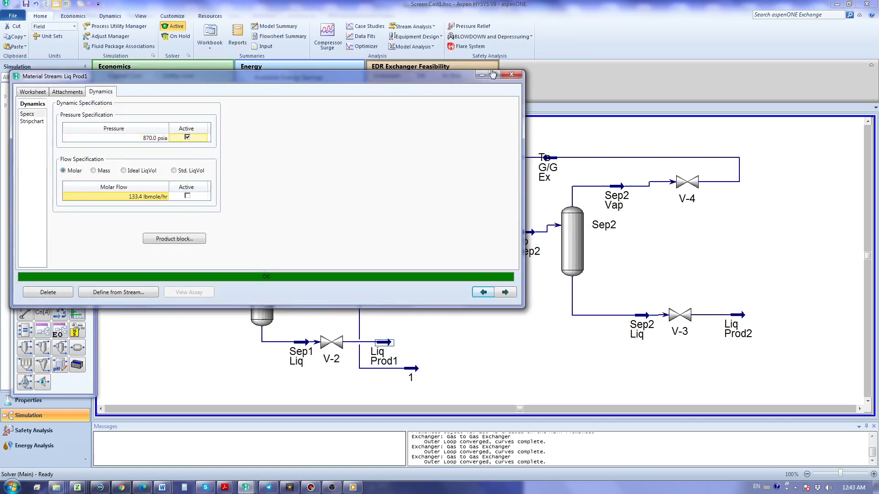
pyautogui.click(511, 75)
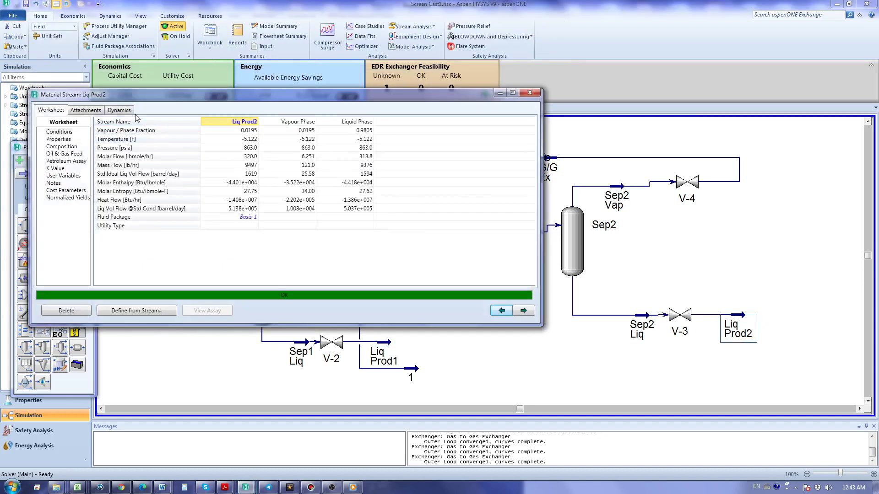
pyautogui.click(205, 156)
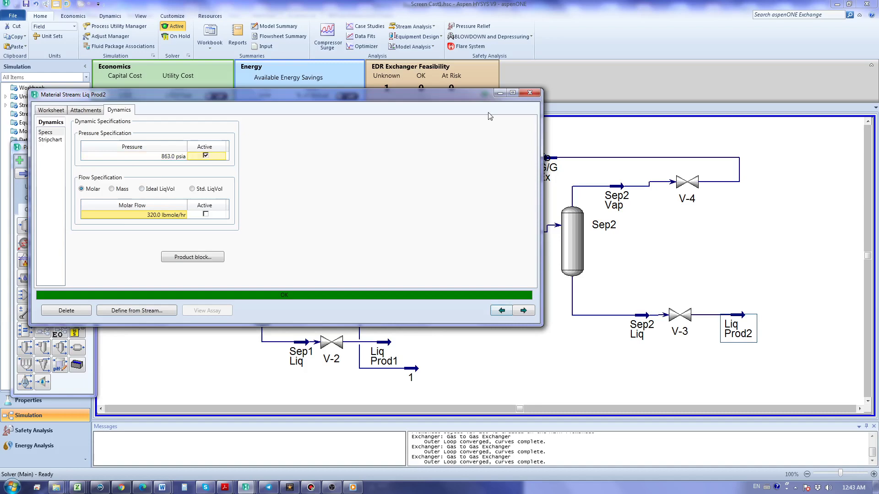
pyautogui.click(524, 93)
# Activate stream 1's 871.0 psia pressure spec
pyautogui.doubleClick(410, 374)
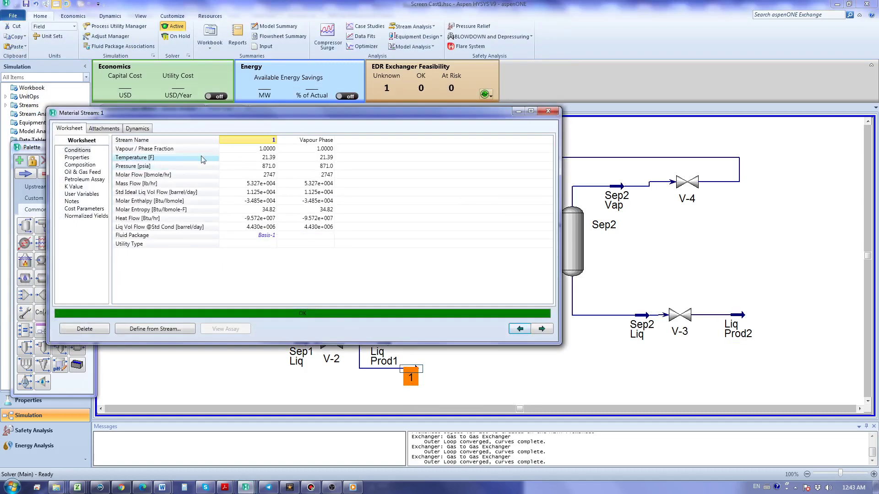
pyautogui.click(138, 128)
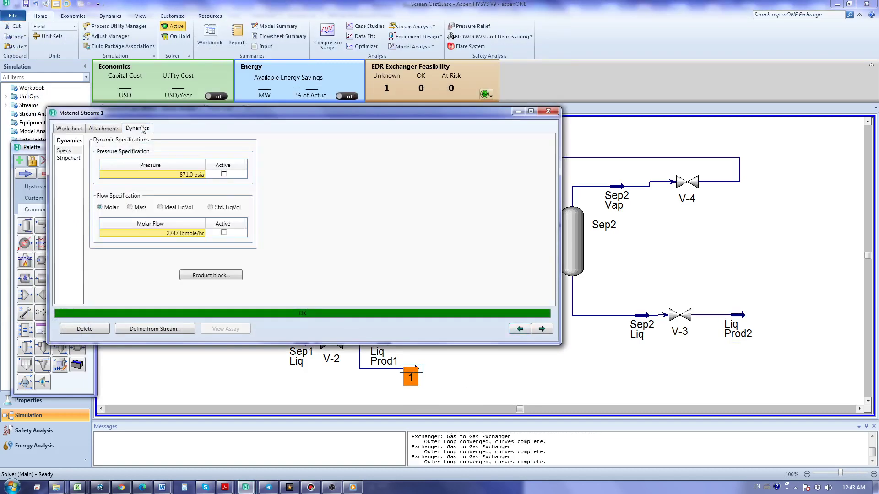
pyautogui.click(223, 174)
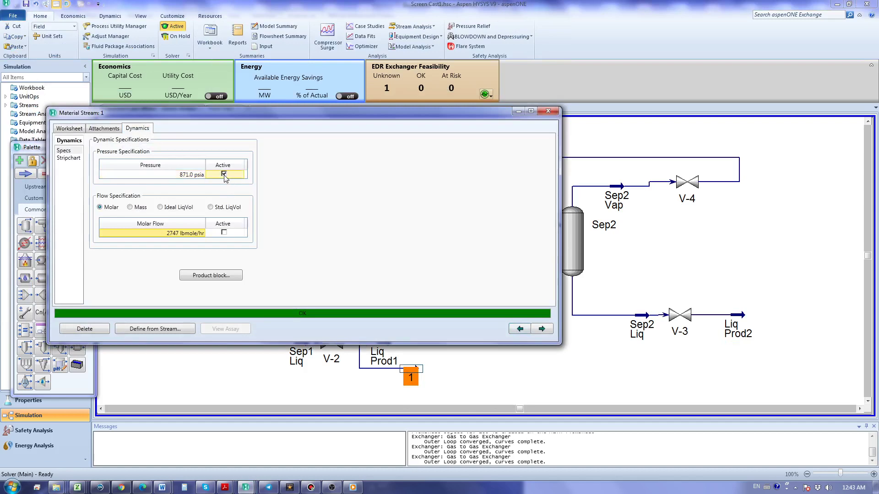
pyautogui.click(547, 111)
# Switch to the Dynamics ribbon to show the dynamic simulation tools
pyautogui.scroll(2, 499, 298)
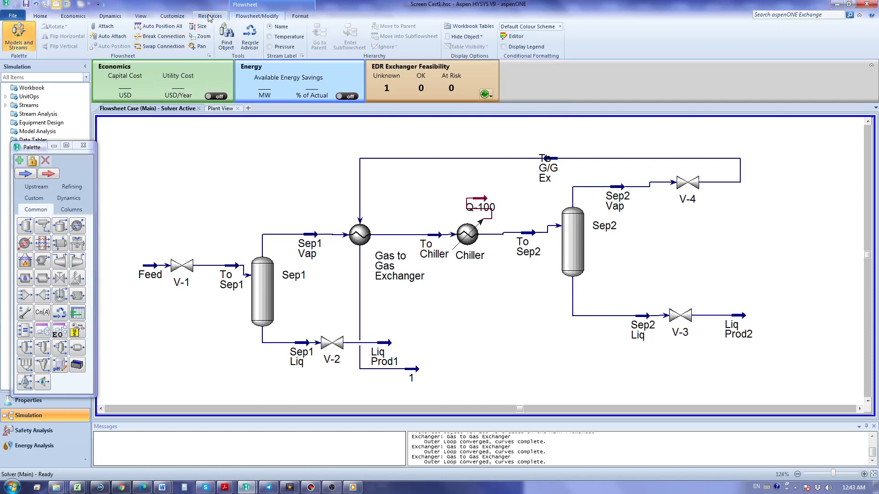
pyautogui.click(110, 16)
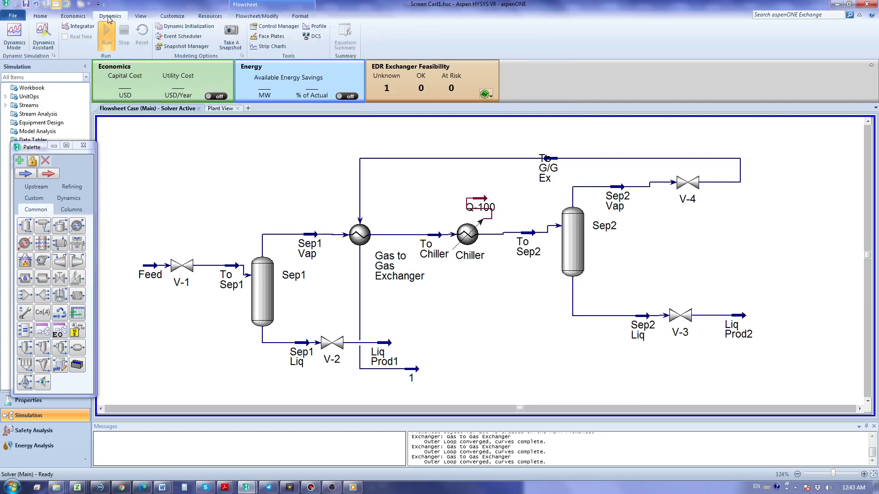
# Run the Dynamics Assistant and apply all its suggested changes so no problems remain
pyautogui.click(43, 41)
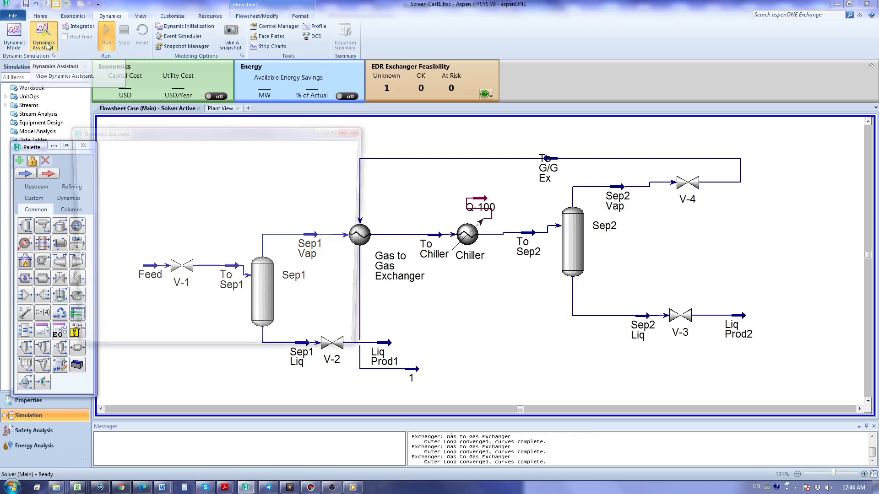
pyautogui.moveTo(313, 140); pyautogui.dragTo(365, 153)
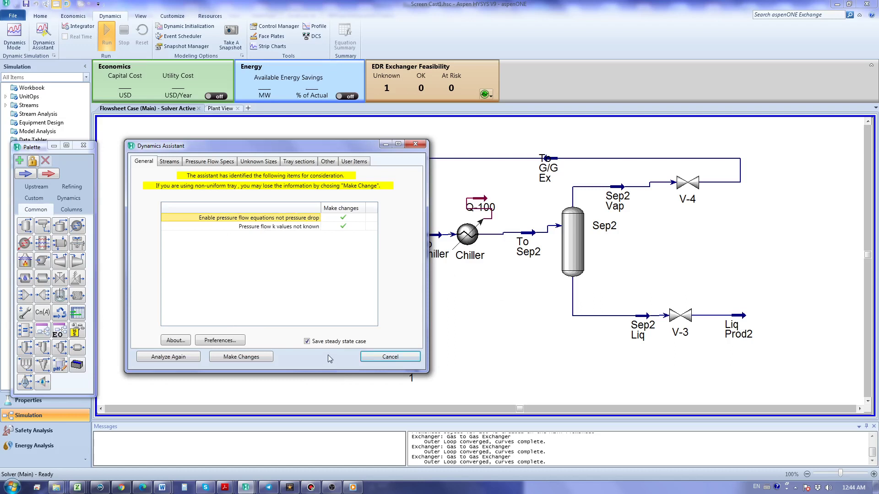
pyautogui.click(241, 357)
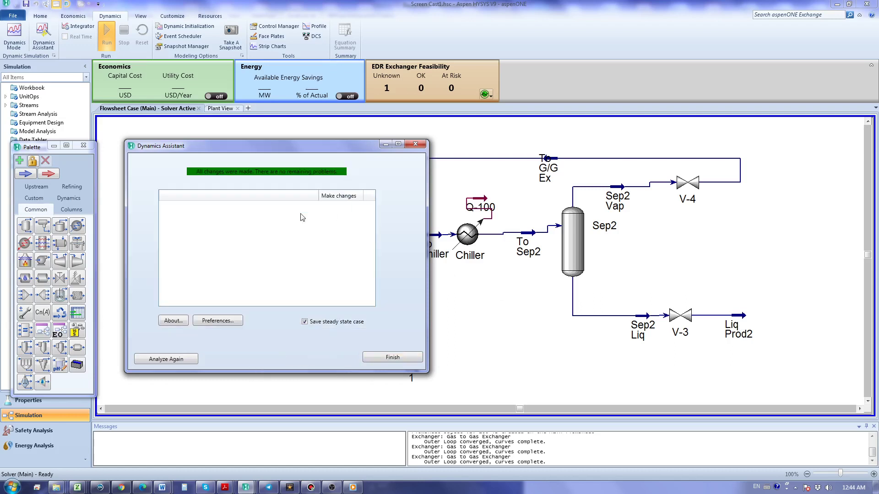
pyautogui.click(421, 145)
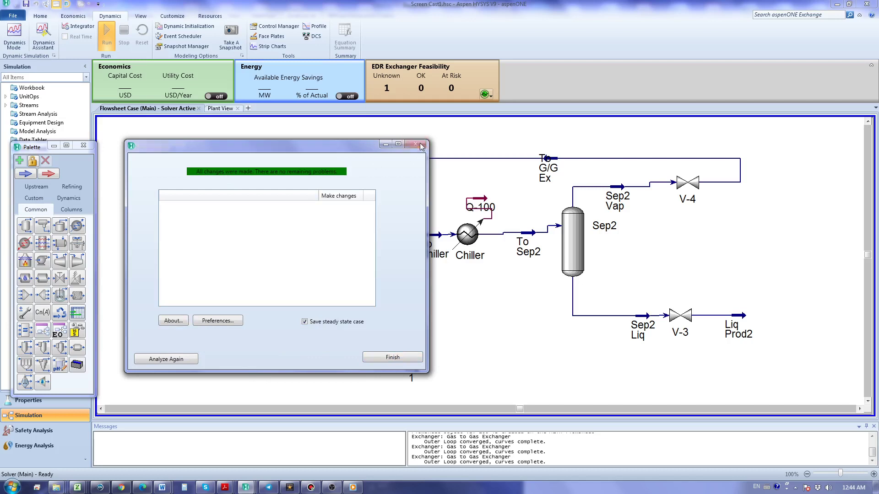